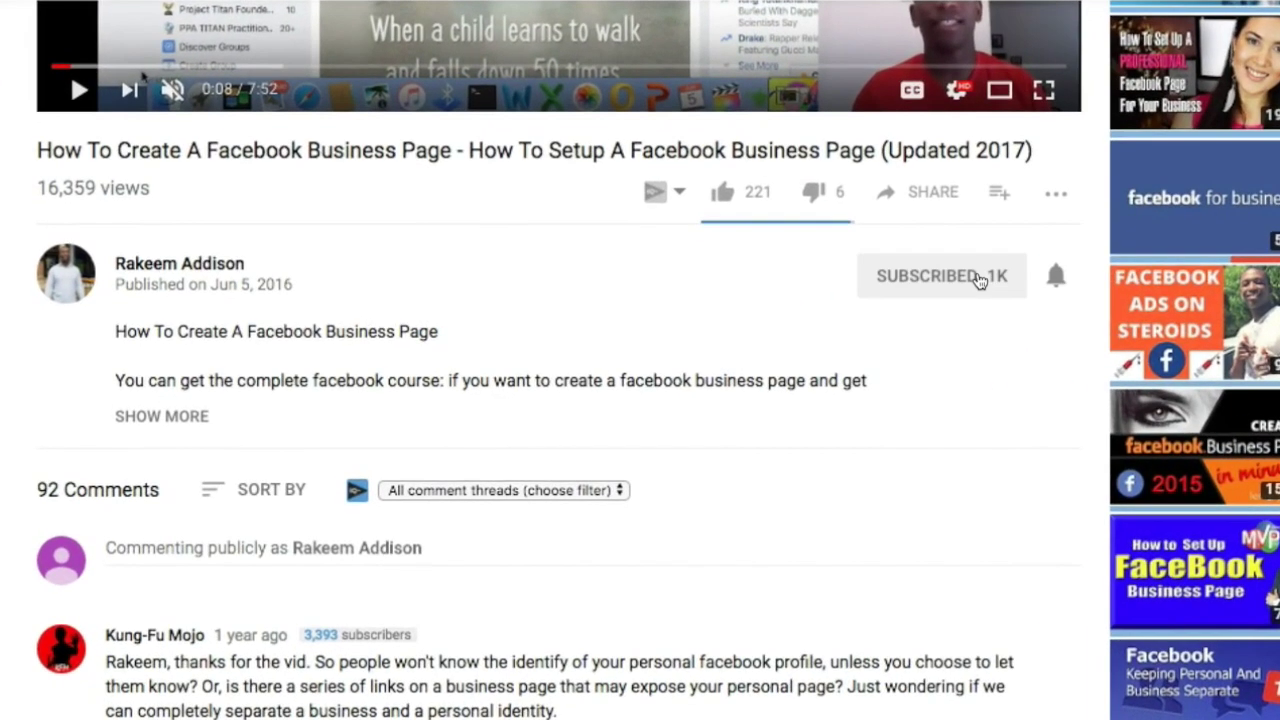
Turn on channel notifications, then open the Google Custom Audiences 2020 video's details in YouTube Studio
{"action": "left_click", "coordinate": [1057, 276]}
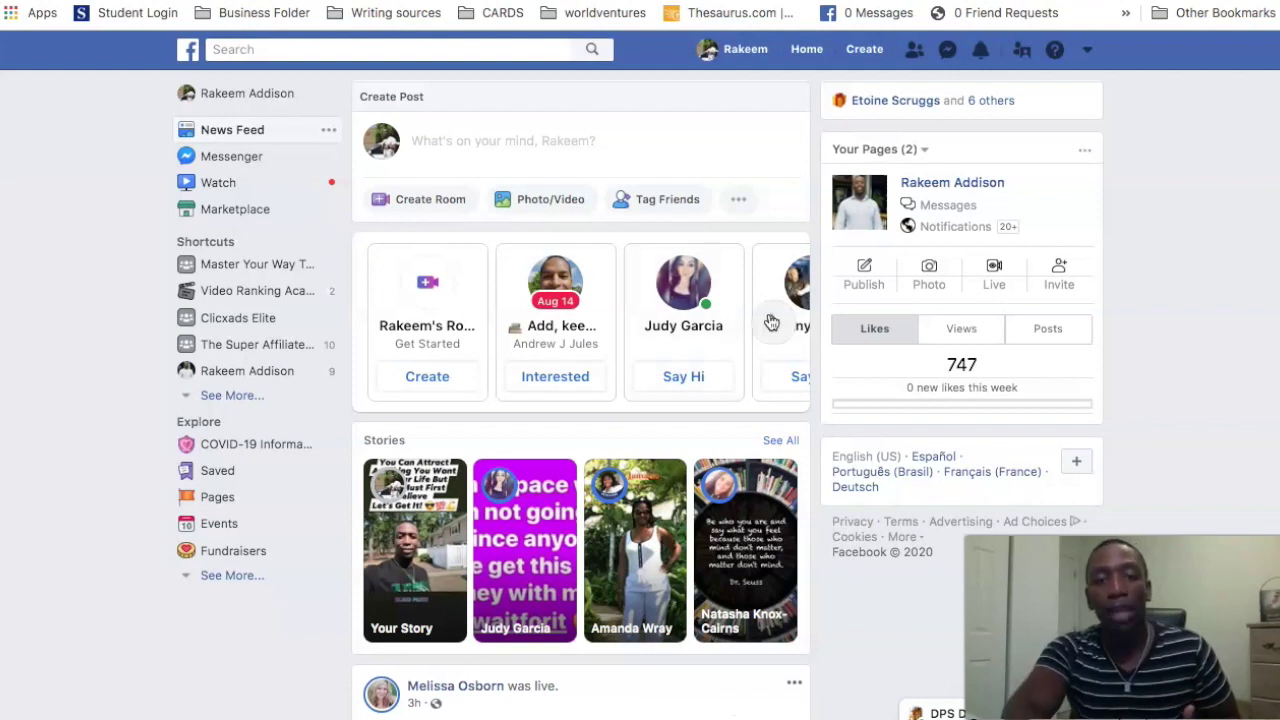
{"action": "scroll", "coordinate": [616, 321], "scroll_direction": "down", "scroll_amount": 2}
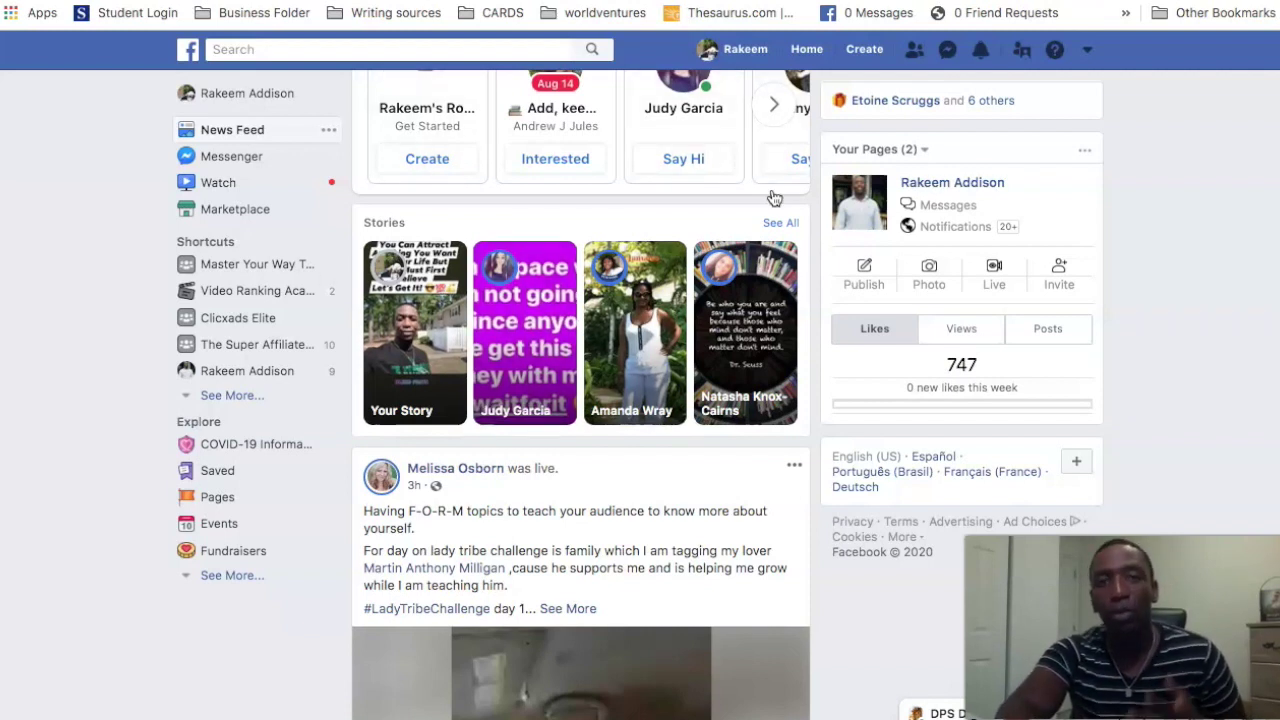
{"action": "key", "text": "ctrl+Tab"}
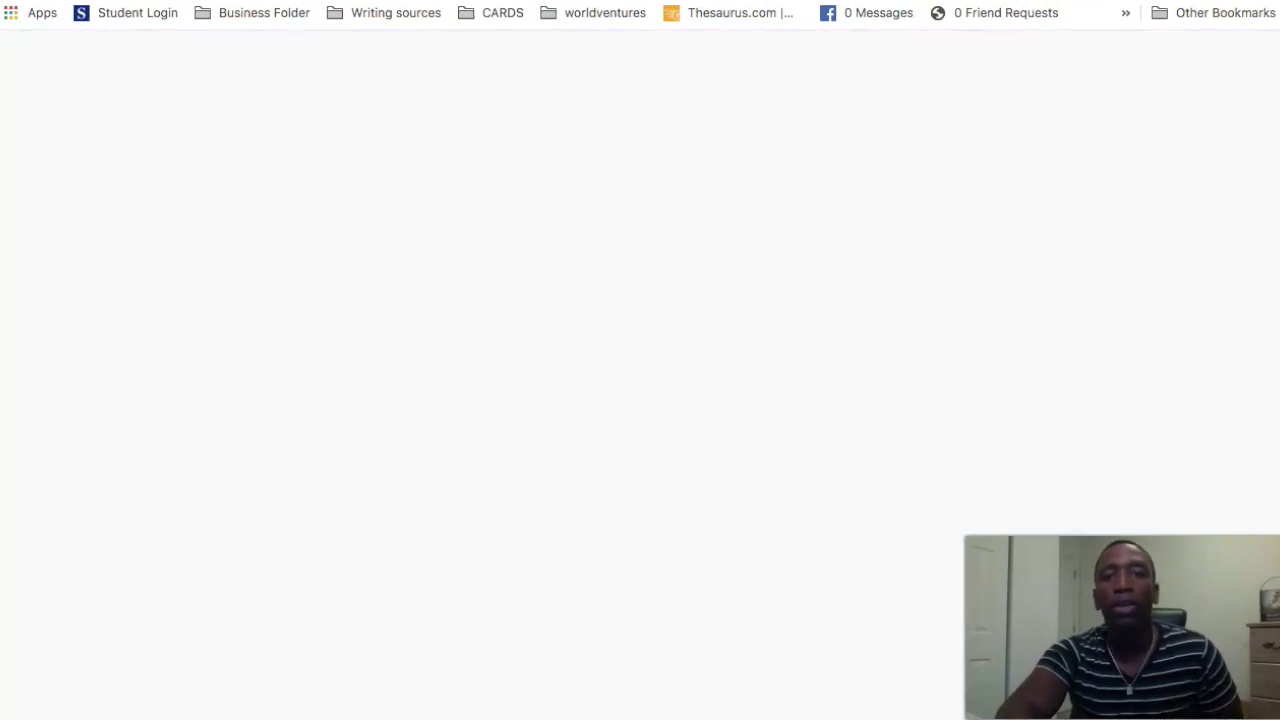
{"action": "left_click", "coordinate": [1248, 56]}
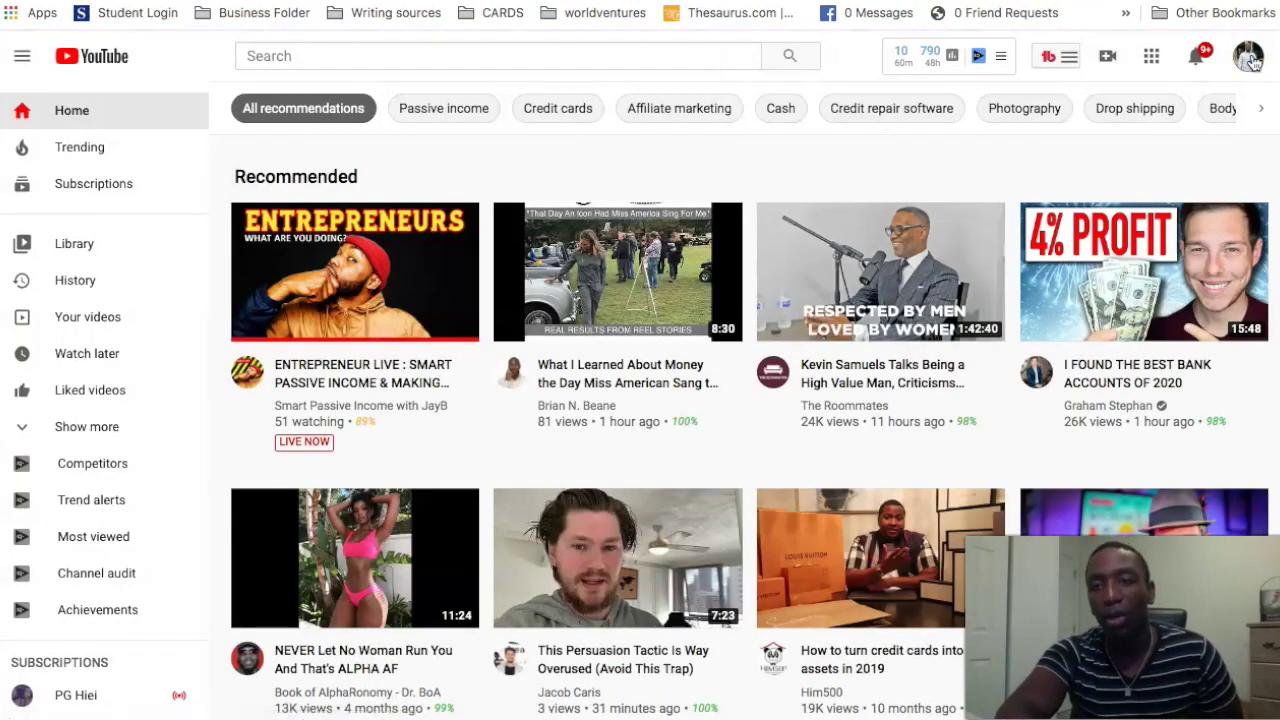
{"action": "left_click", "coordinate": [1115, 265]}
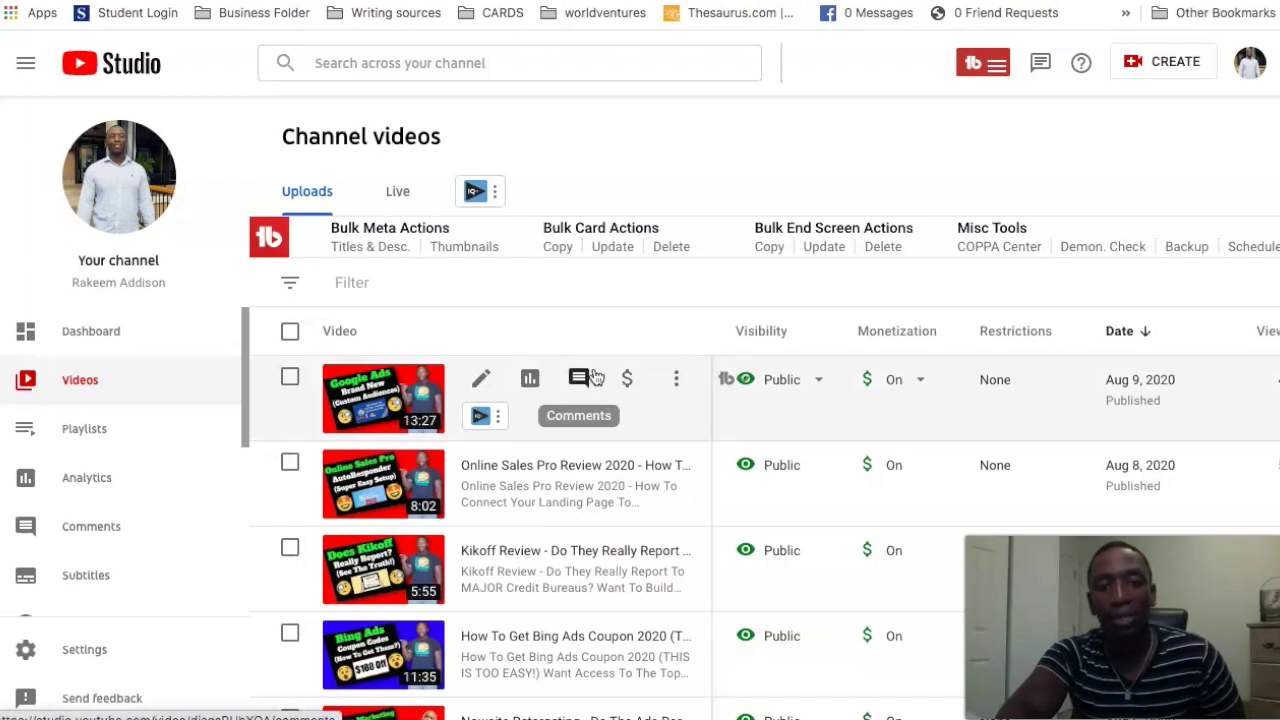
{"action": "left_click", "coordinate": [393, 381]}
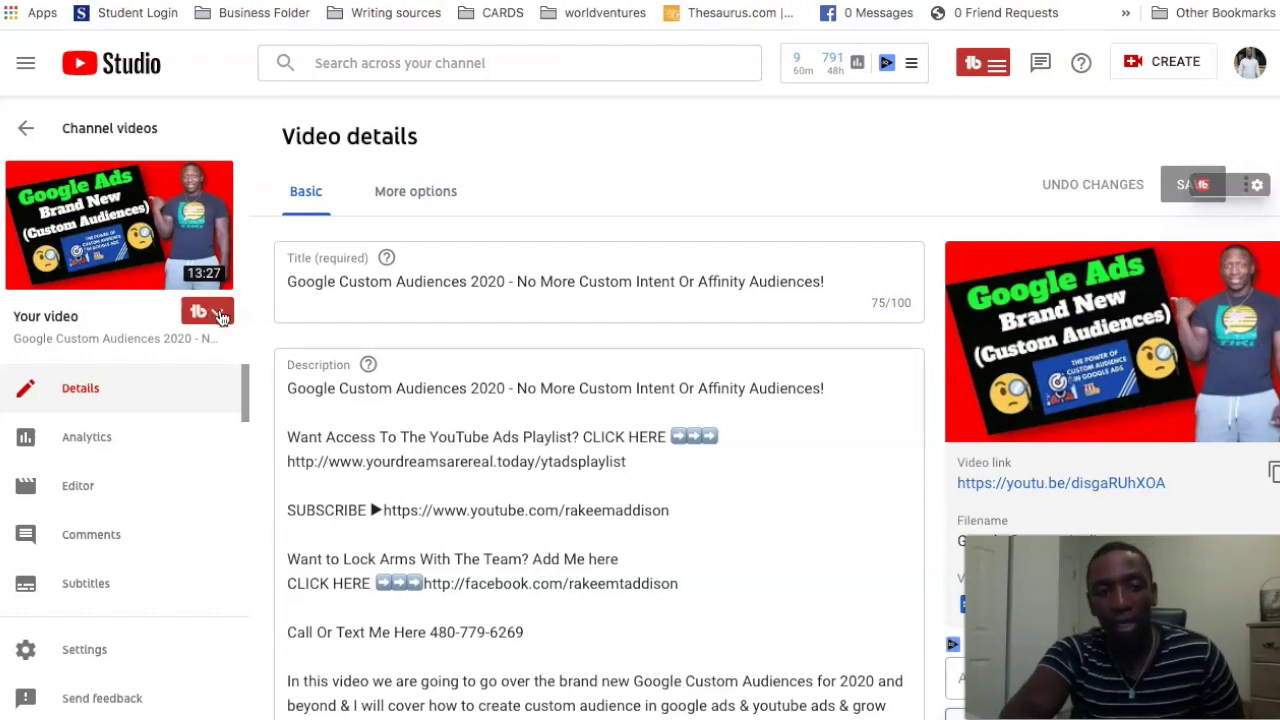
Share the video to Facebook through TubeBuddy's Promote > Share Tracker
{"action": "left_click", "coordinate": [221, 316]}
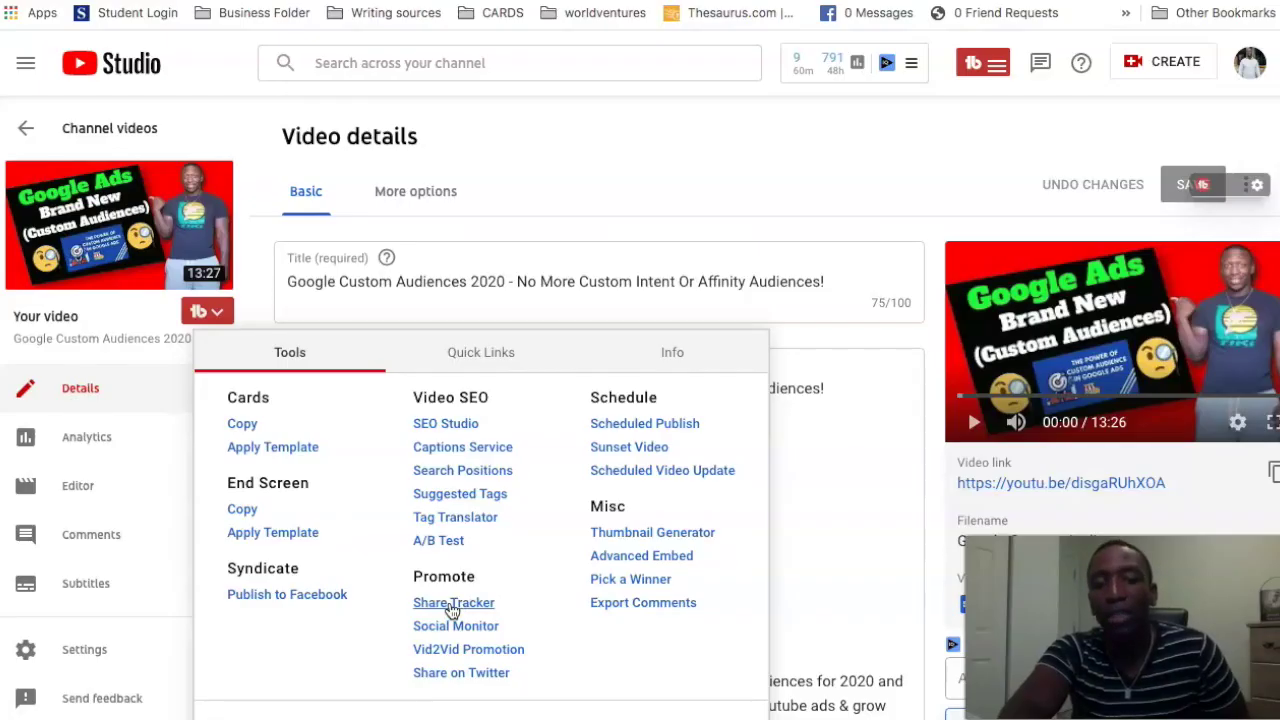
{"action": "left_click", "coordinate": [452, 604]}
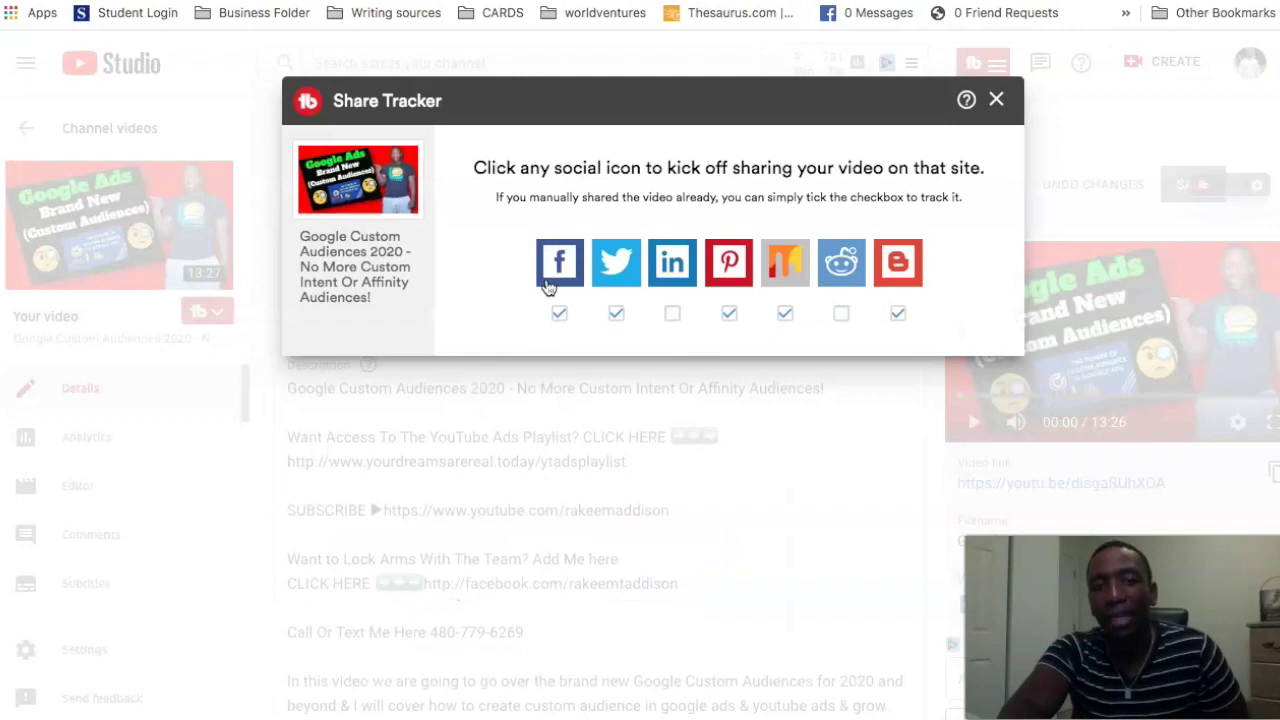
{"action": "left_click", "coordinate": [563, 266]}
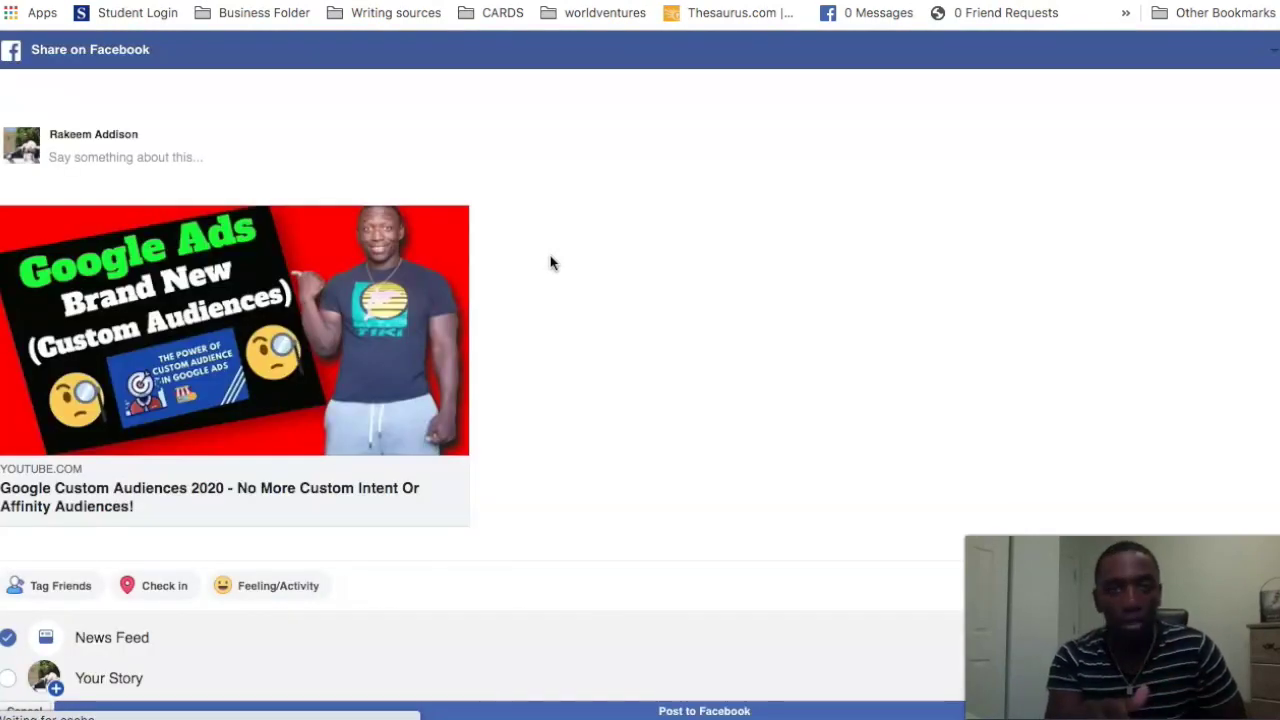
Caption the share 'Hey Have you heard about the BRAND NEW Google Custom Audiences?', fixing 'Googe'
{"action": "left_click", "coordinate": [108, 155]}
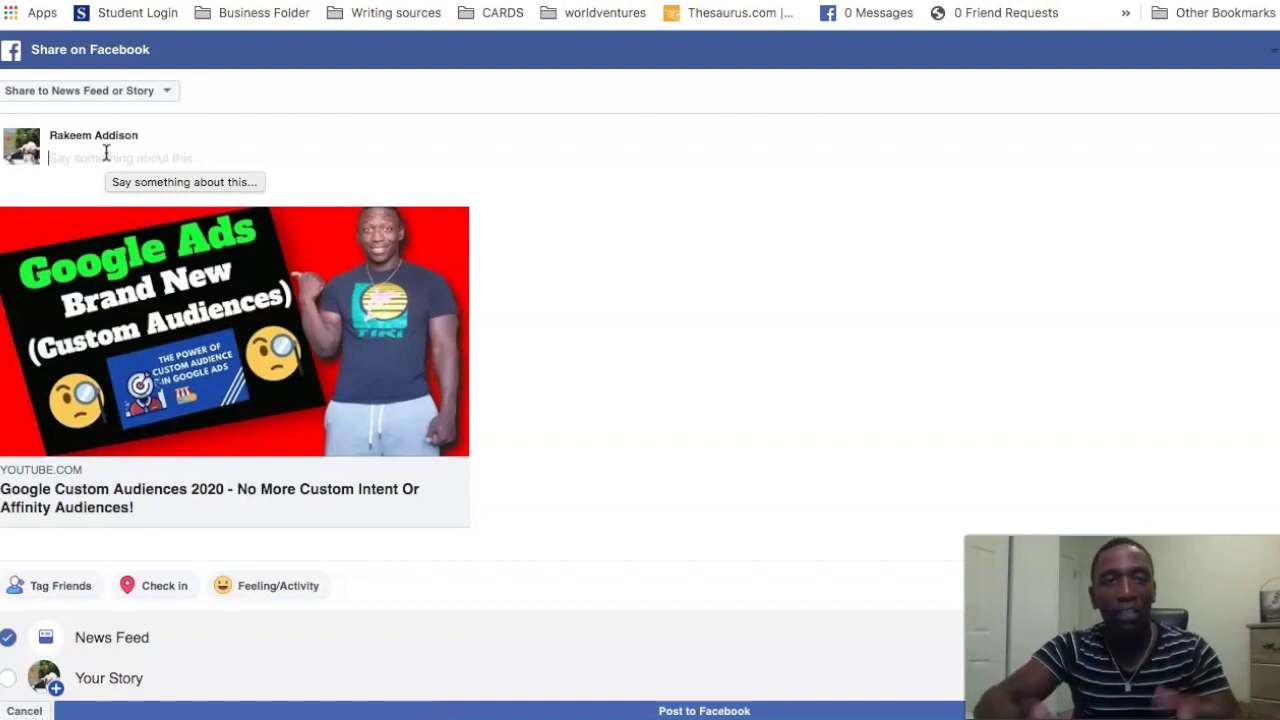
{"action": "type", "text": "H"}
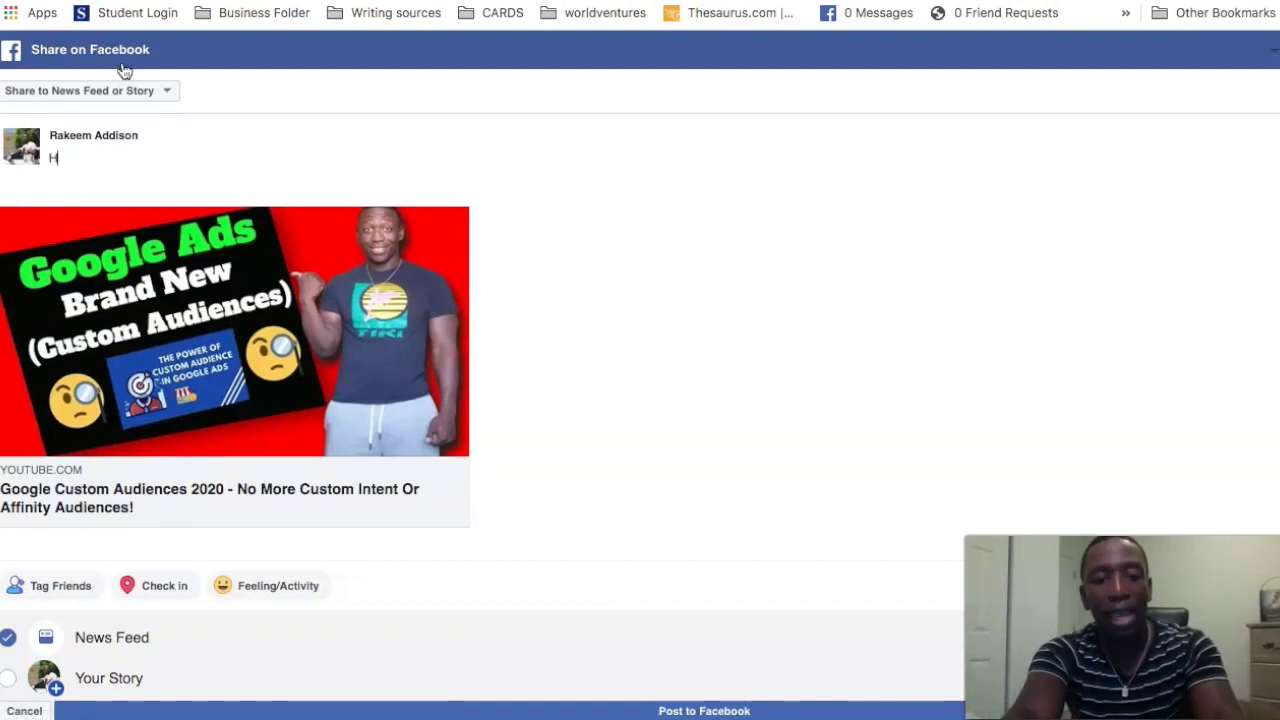
{"action": "type", "text": "ey Have you "}
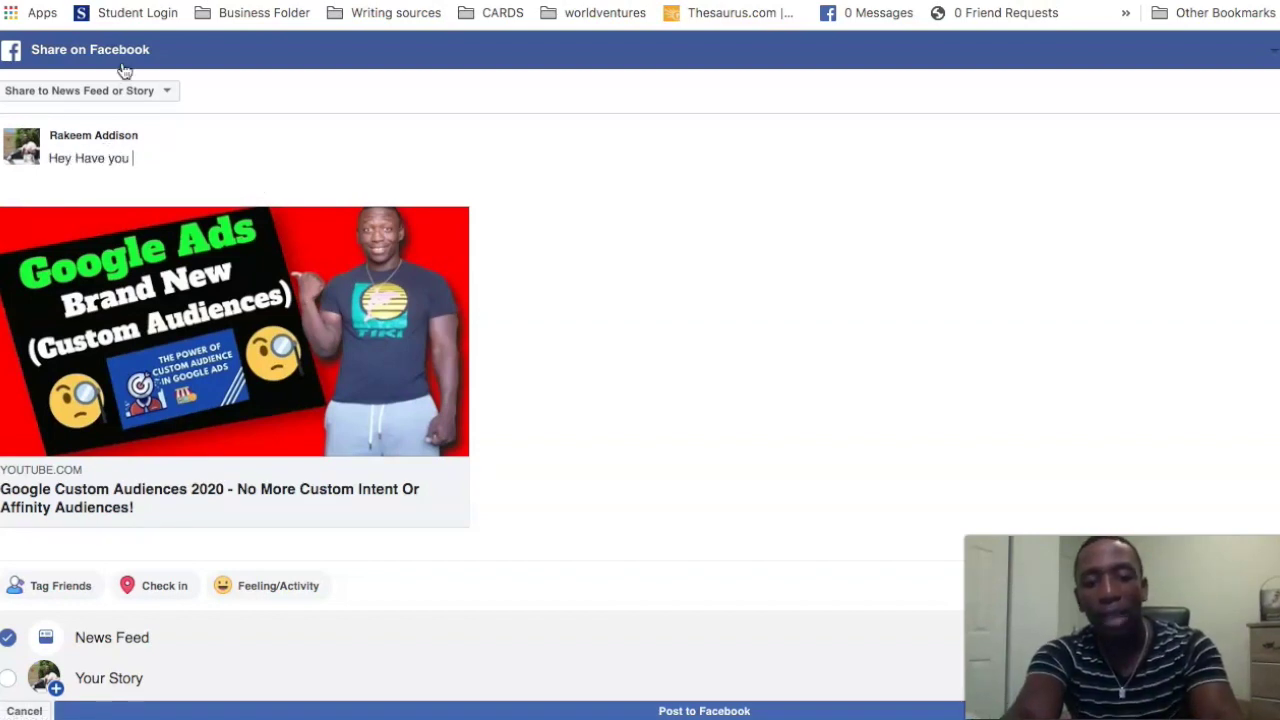
{"action": "type", "text": "heard about t"}
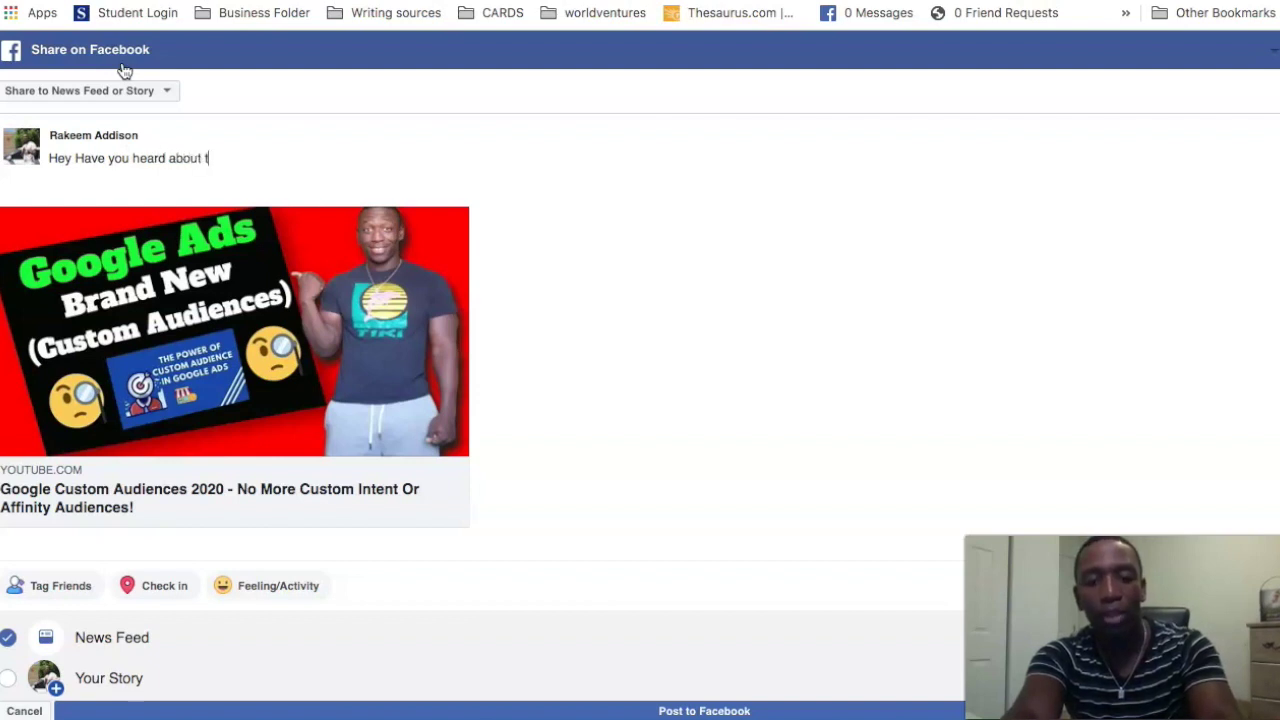
{"action": "type", "text": "he n"}
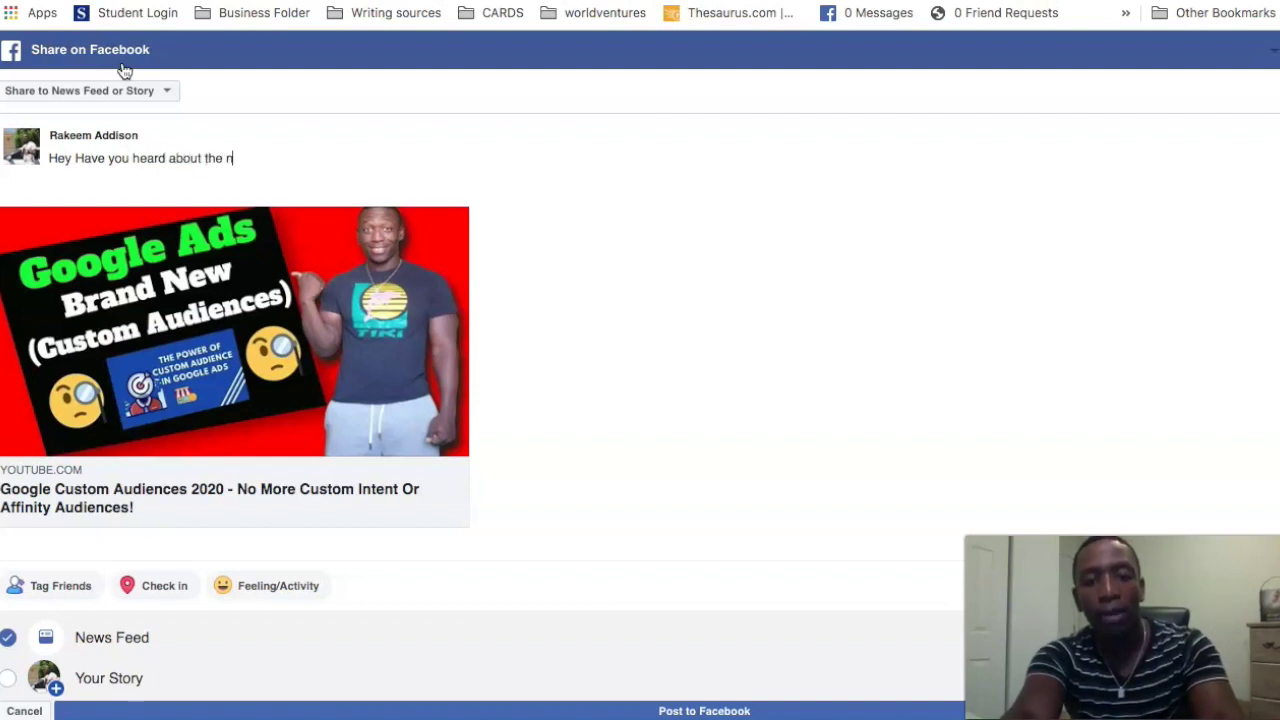
{"action": "type", "text": "ew go"}
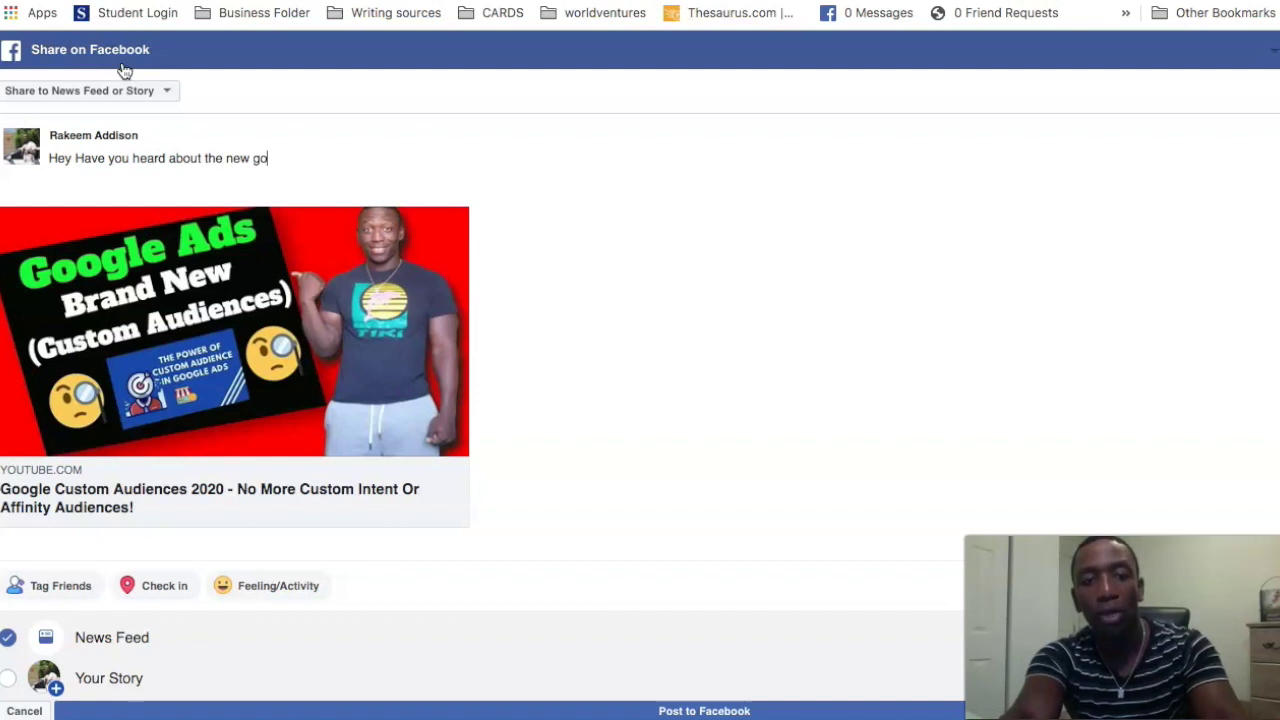
{"action": "key", "text": "BackSpace"}
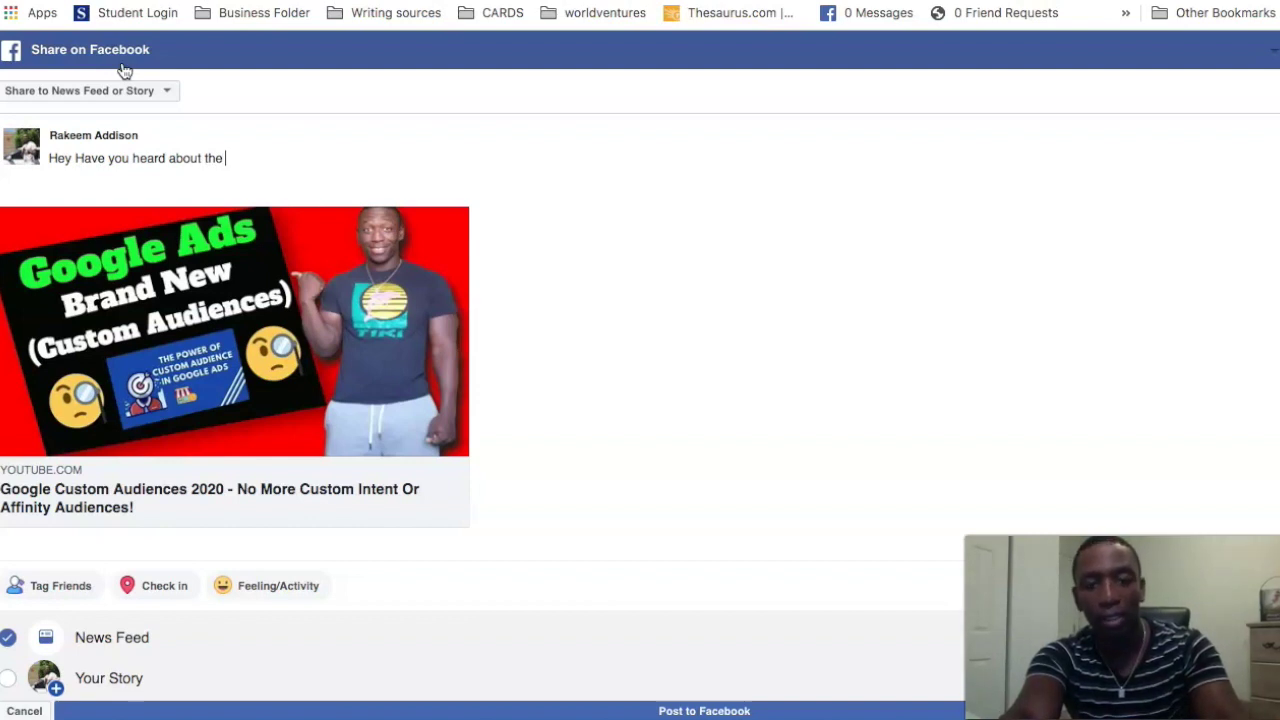
{"action": "type", "text": "B"}
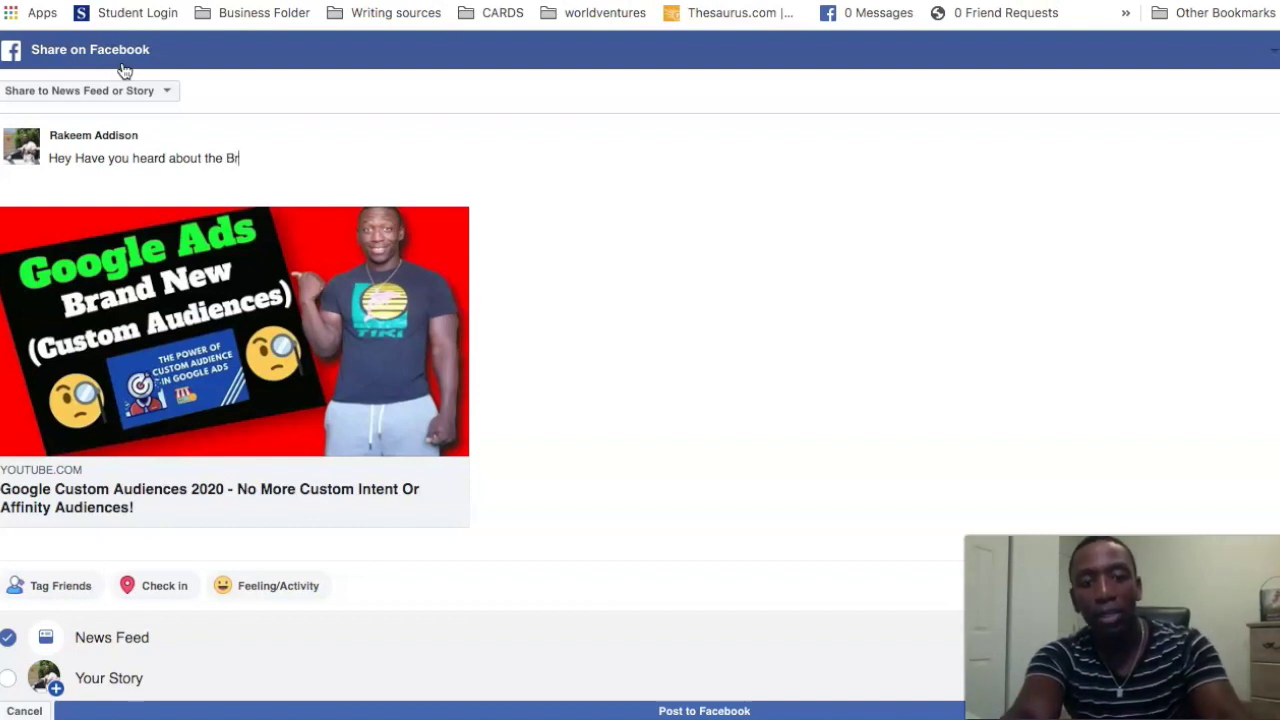
{"action": "type", "text": "RAND "}
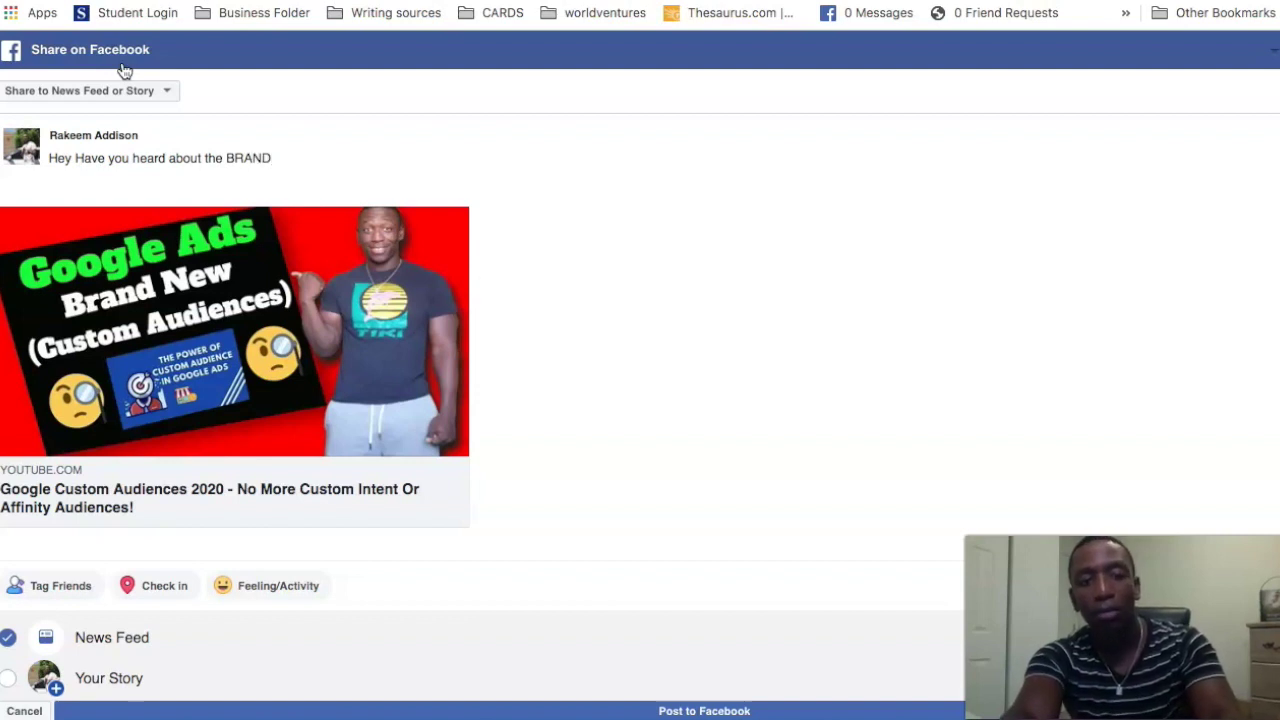
{"action": "type", "text": "NEW"}
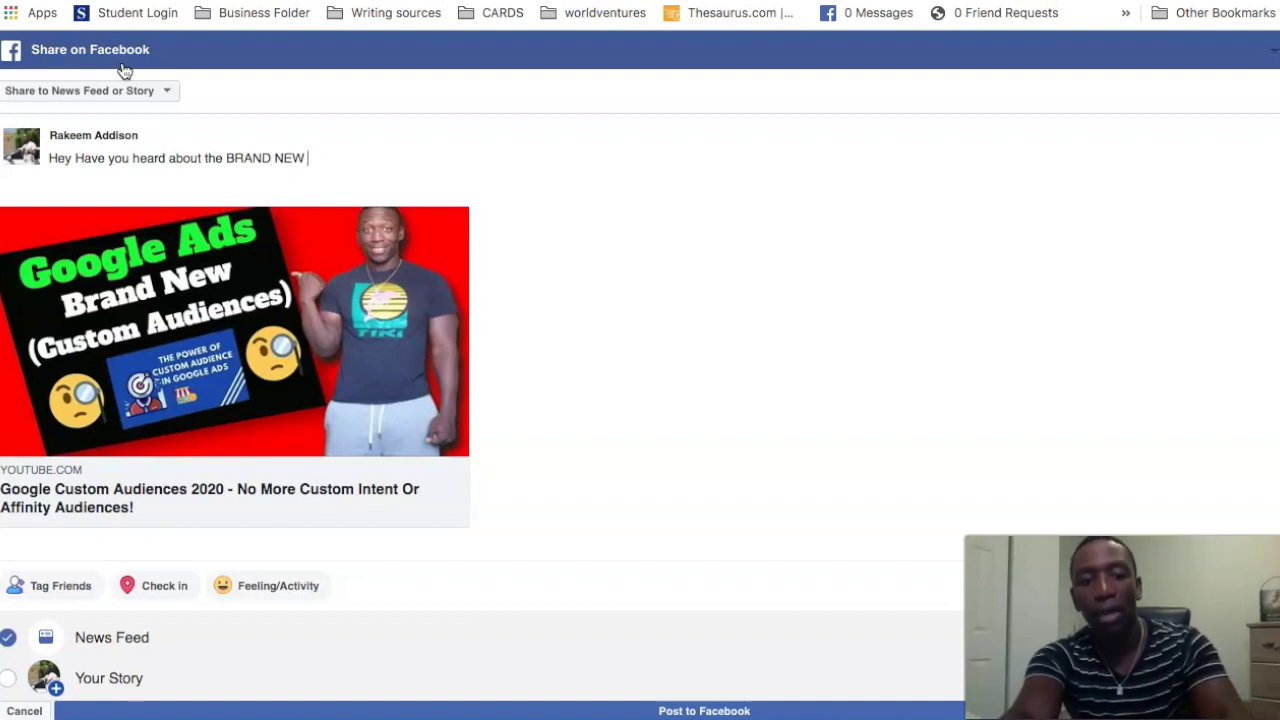
{"action": "type", "text": " Googe Custom"}
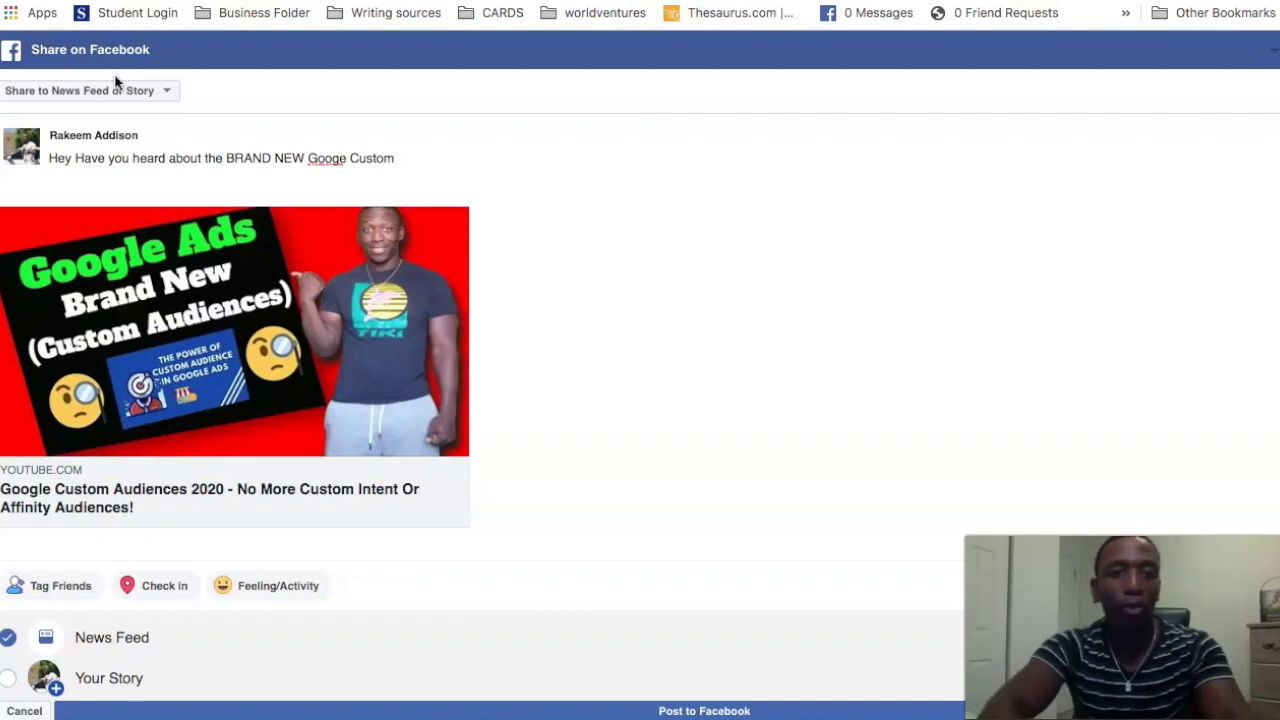
{"action": "left_click", "coordinate": [344, 162]}
{"action": "type", "text": "l"}
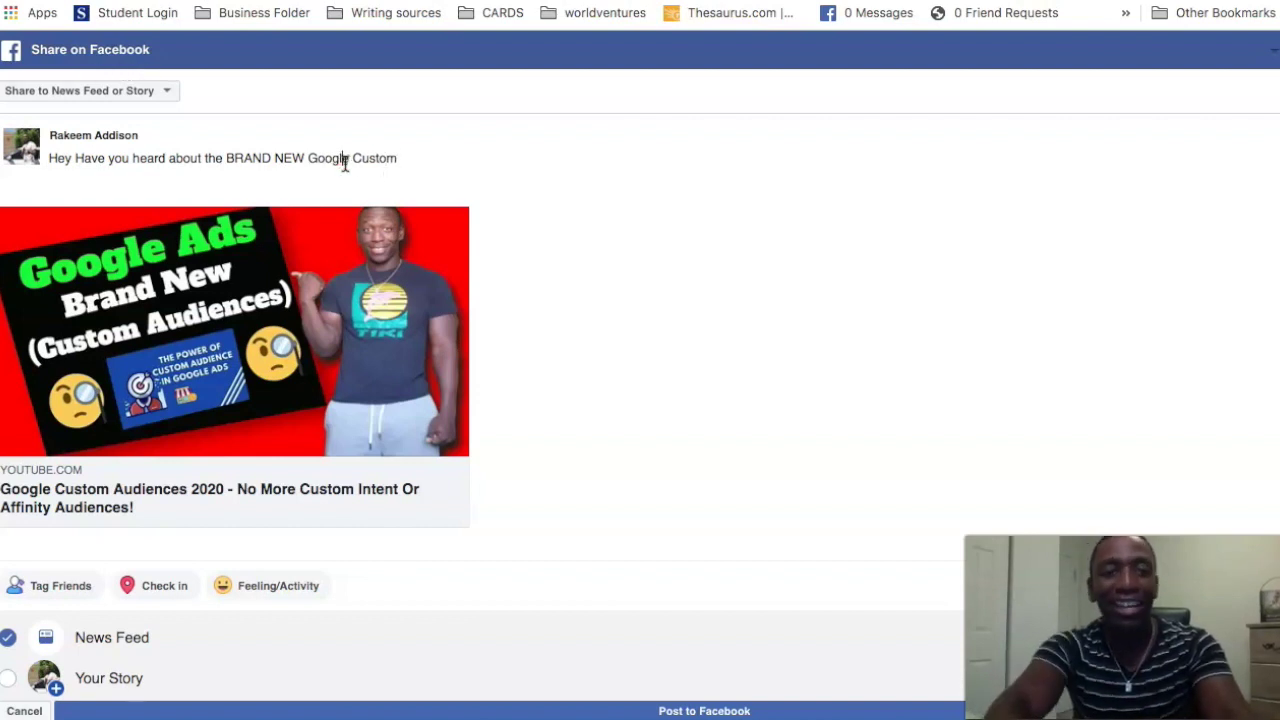
{"action": "left_click", "coordinate": [411, 168]}
{"action": "type", "text": "m Au"}
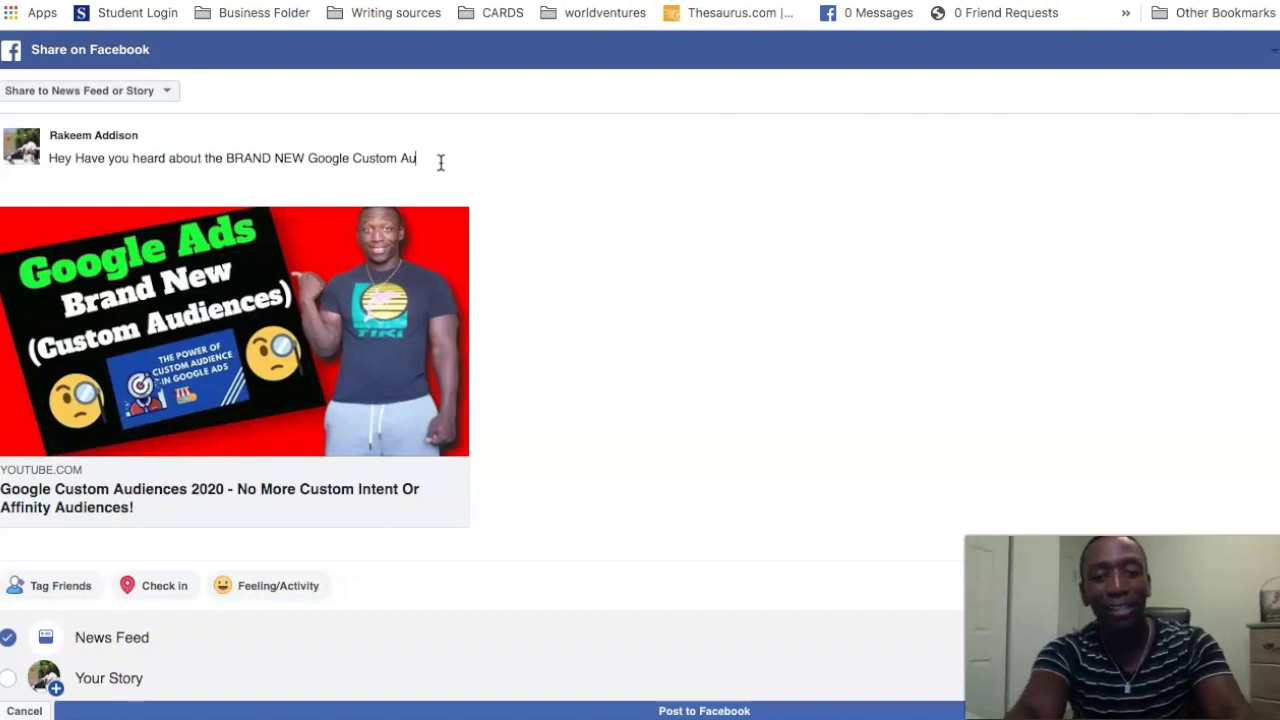
{"action": "type", "text": "d"}
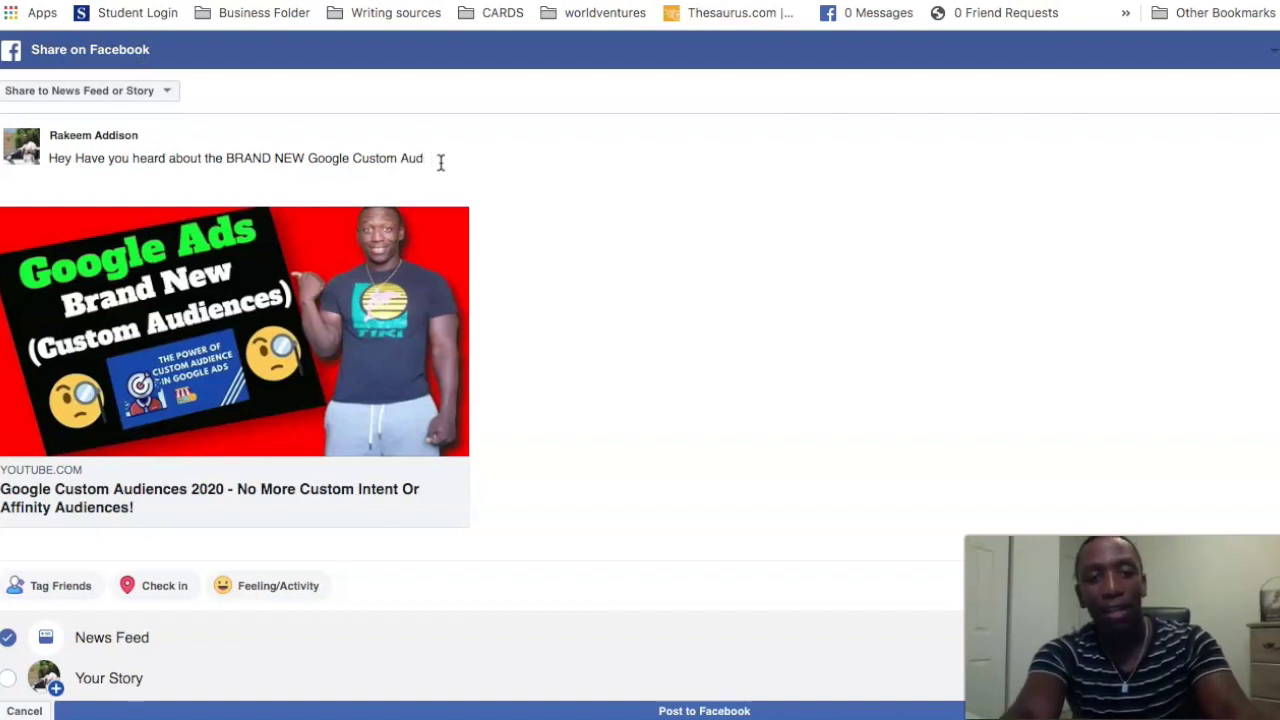
{"action": "type", "text": "sences"}
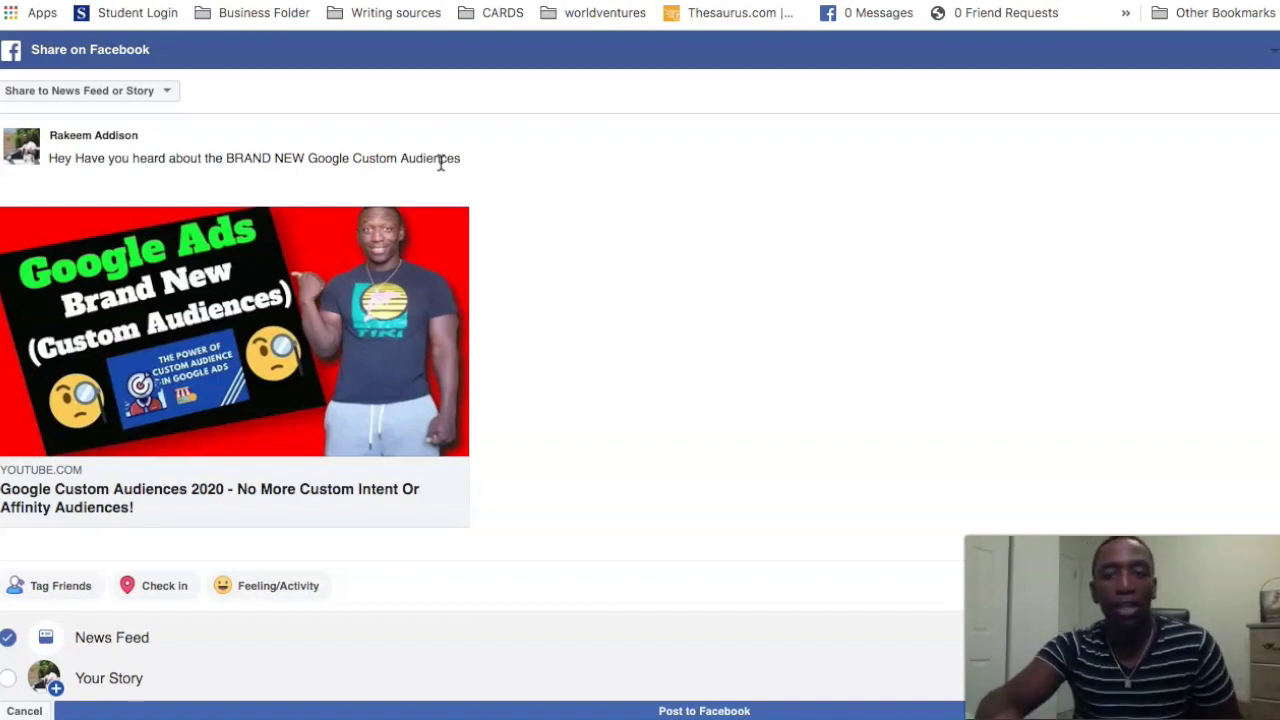
{"action": "type", "text": " ?"}
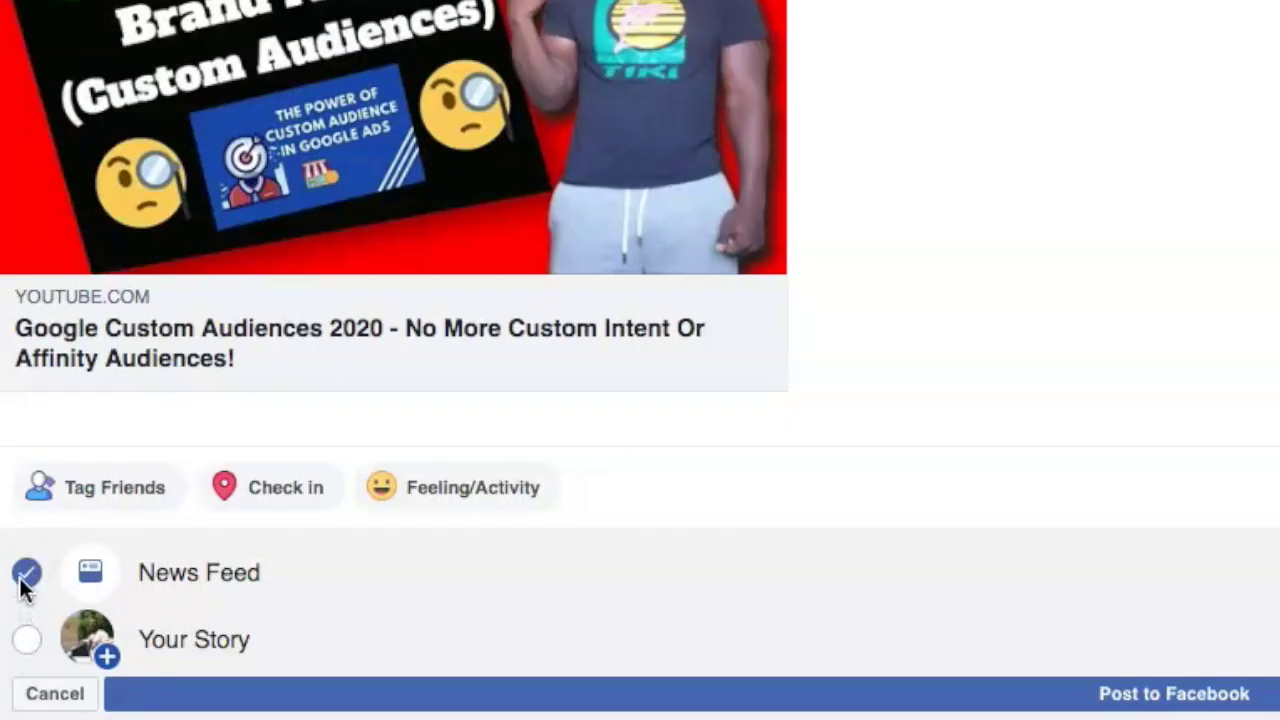
Post the captioned video share to Your Story only, with News Feed unchecked
{"action": "left_click", "coordinate": [26, 574]}
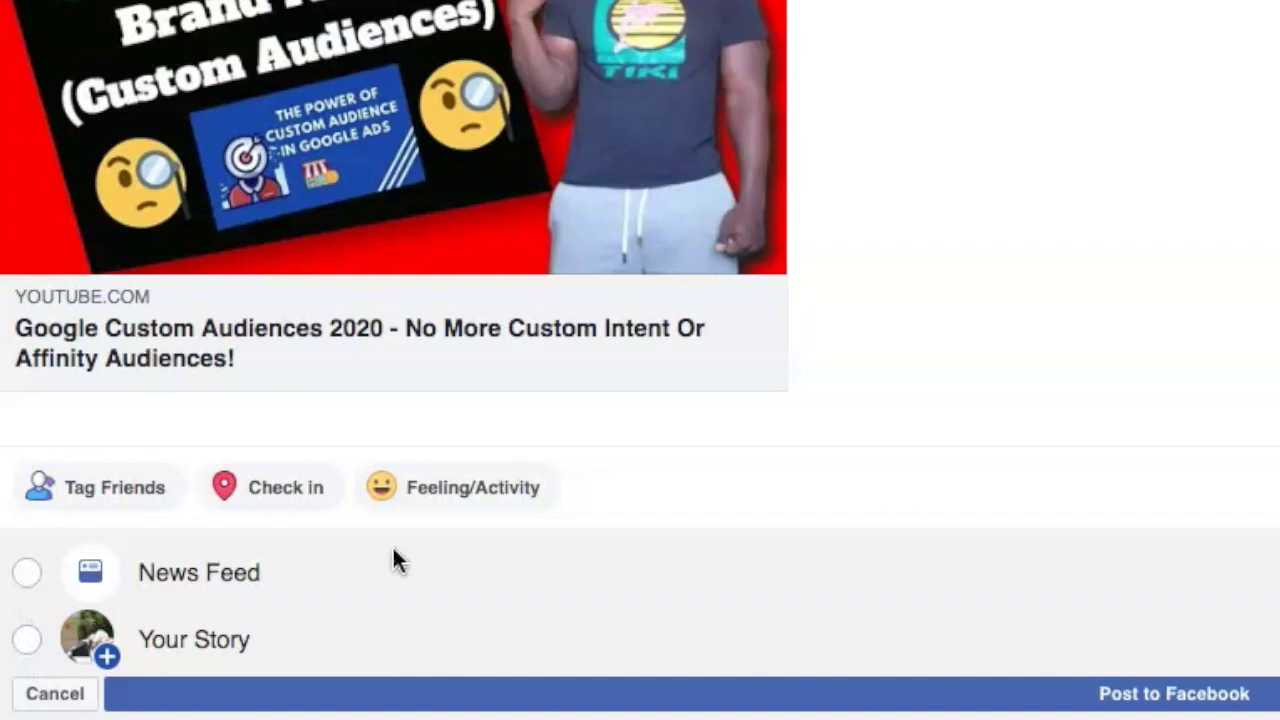
{"action": "left_click", "coordinate": [30, 642]}
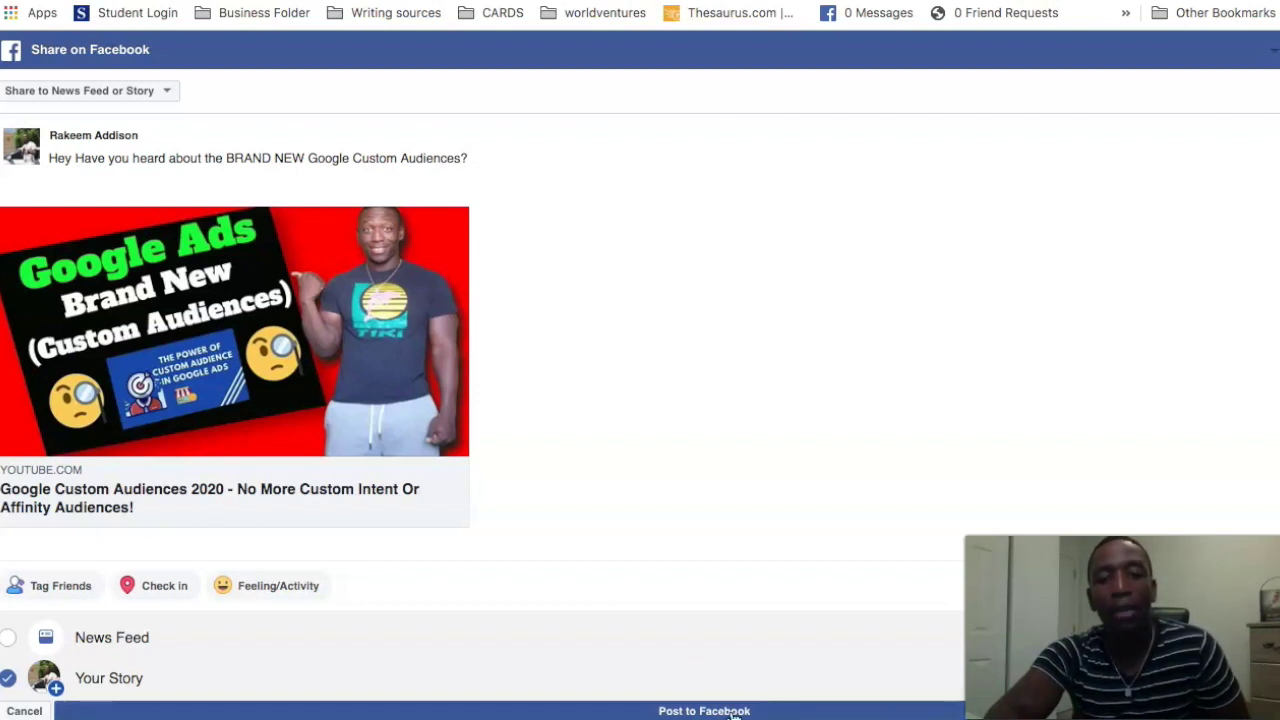
{"action": "left_click", "coordinate": [733, 711]}
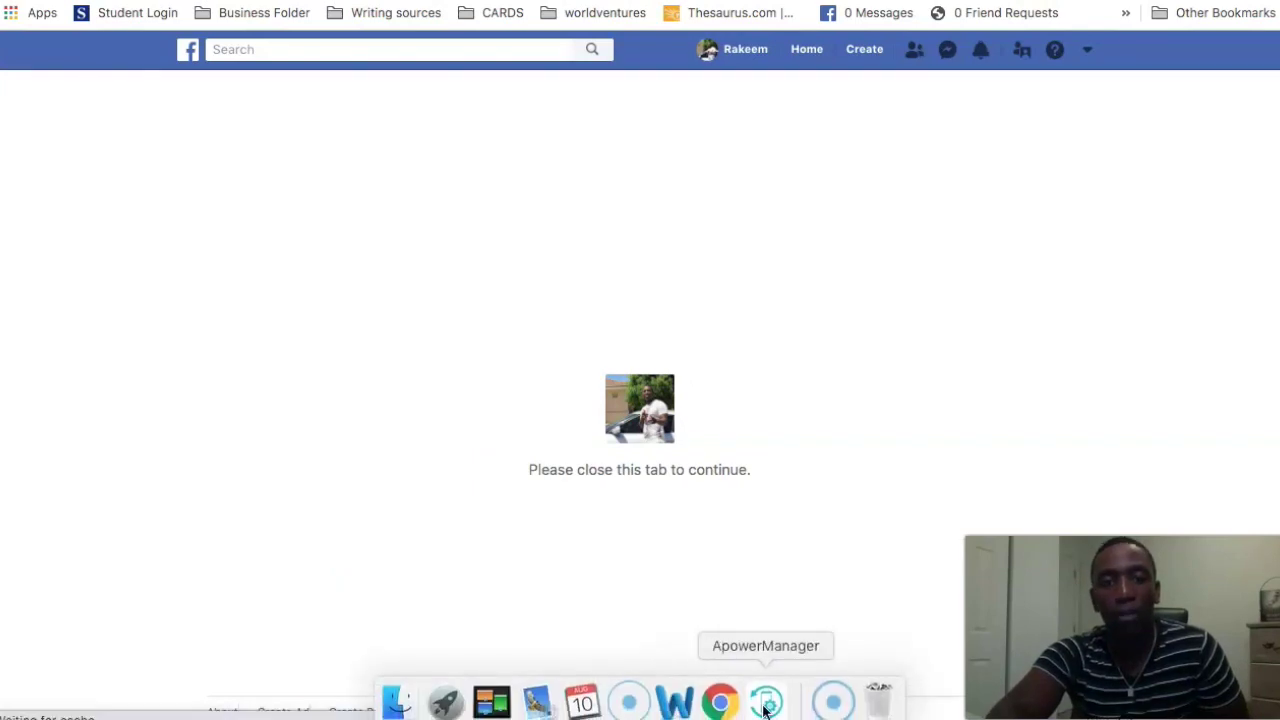
Switch to ApowerManager to view the mirrored phone's home screen
{"action": "left_click", "coordinate": [766, 704]}
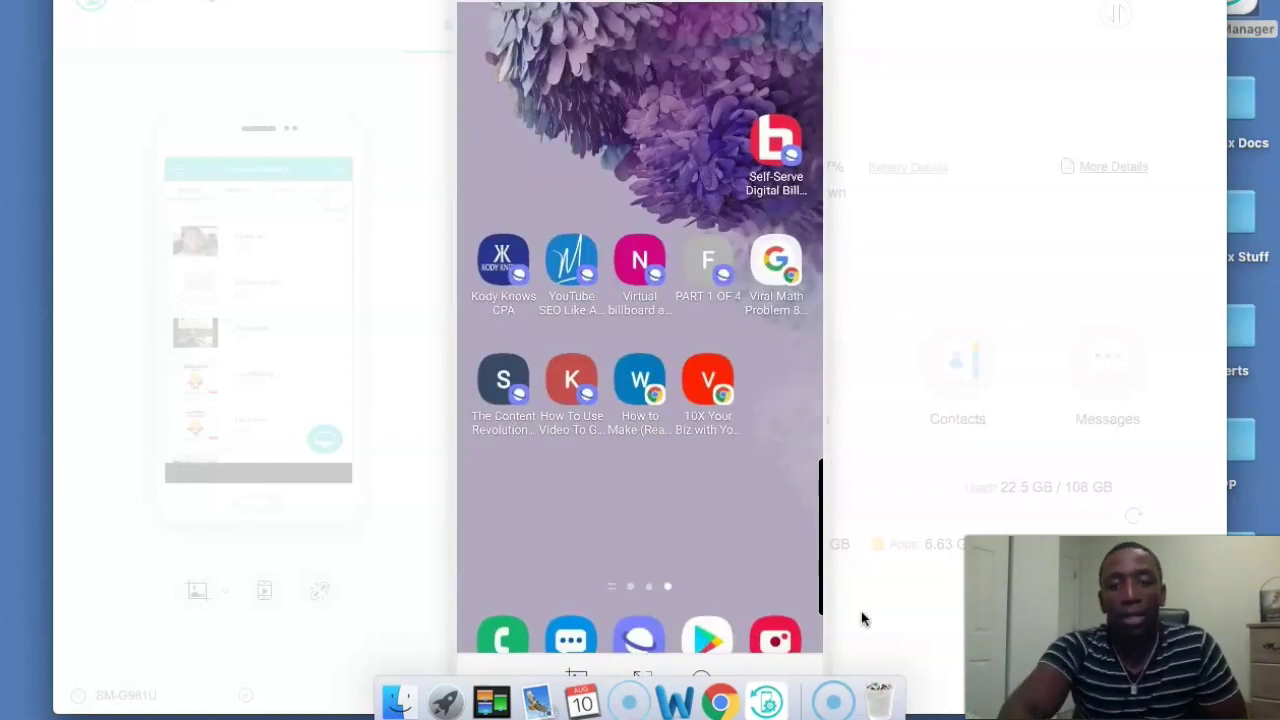
Close the Share Tracker, copy the video's youtu.be link, and open Facebook in a new tab
{"action": "left_click", "coordinate": [720, 703]}
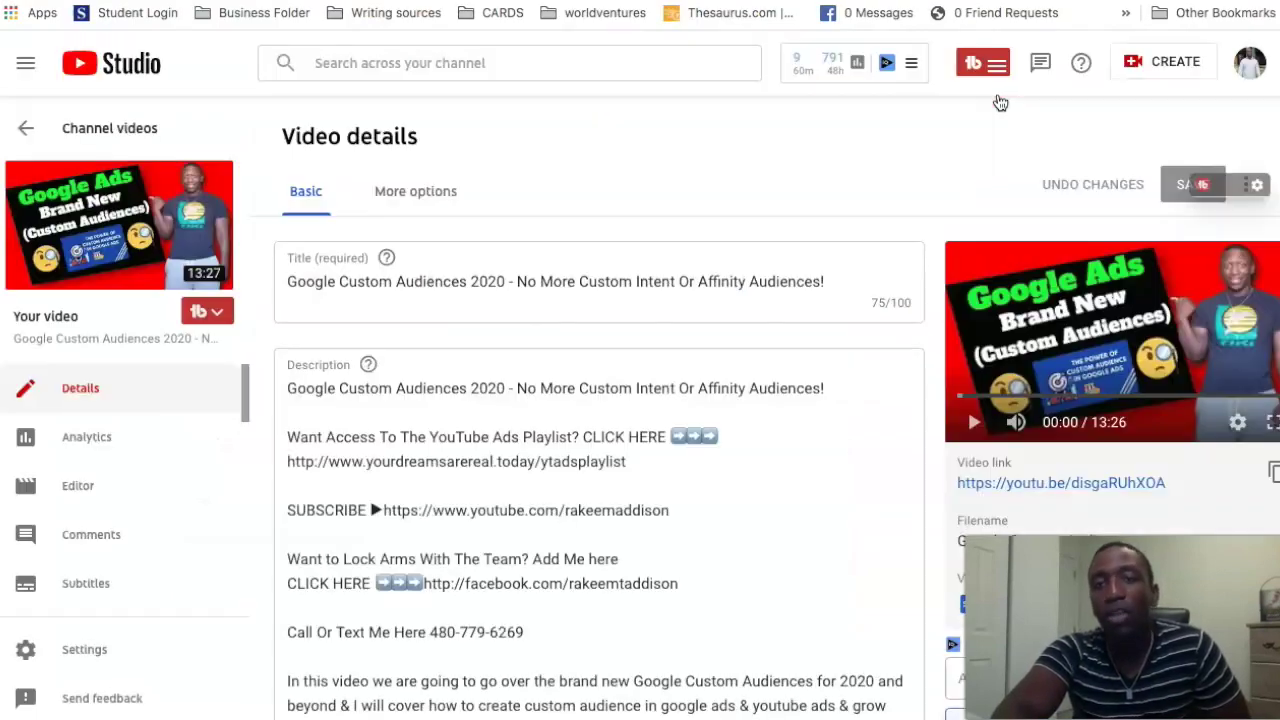
{"action": "left_click", "coordinate": [1006, 99]}
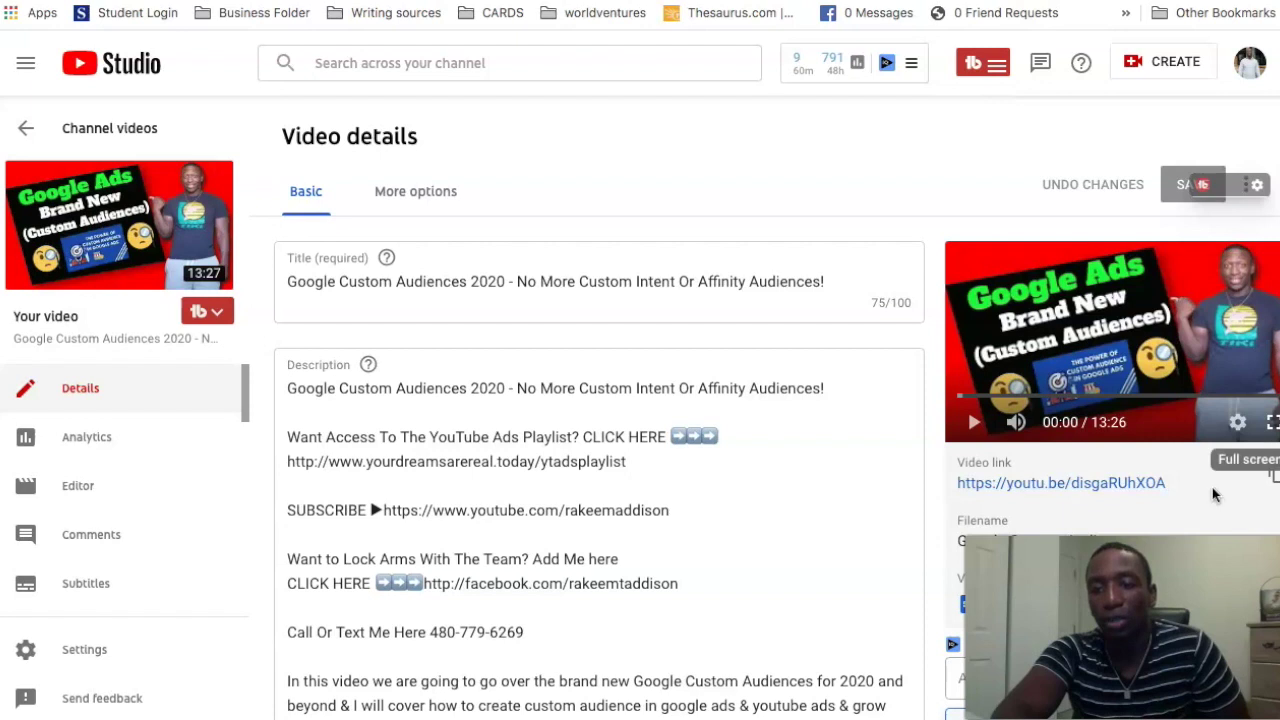
{"action": "scroll", "coordinate": [1193, 512], "scroll_direction": "down", "scroll_amount": 1}
{"action": "scroll", "coordinate": [1193, 511], "scroll_direction": "down", "scroll_amount": 3}
{"action": "scroll", "coordinate": [1193, 511], "scroll_direction": "right", "scroll_amount": 1}
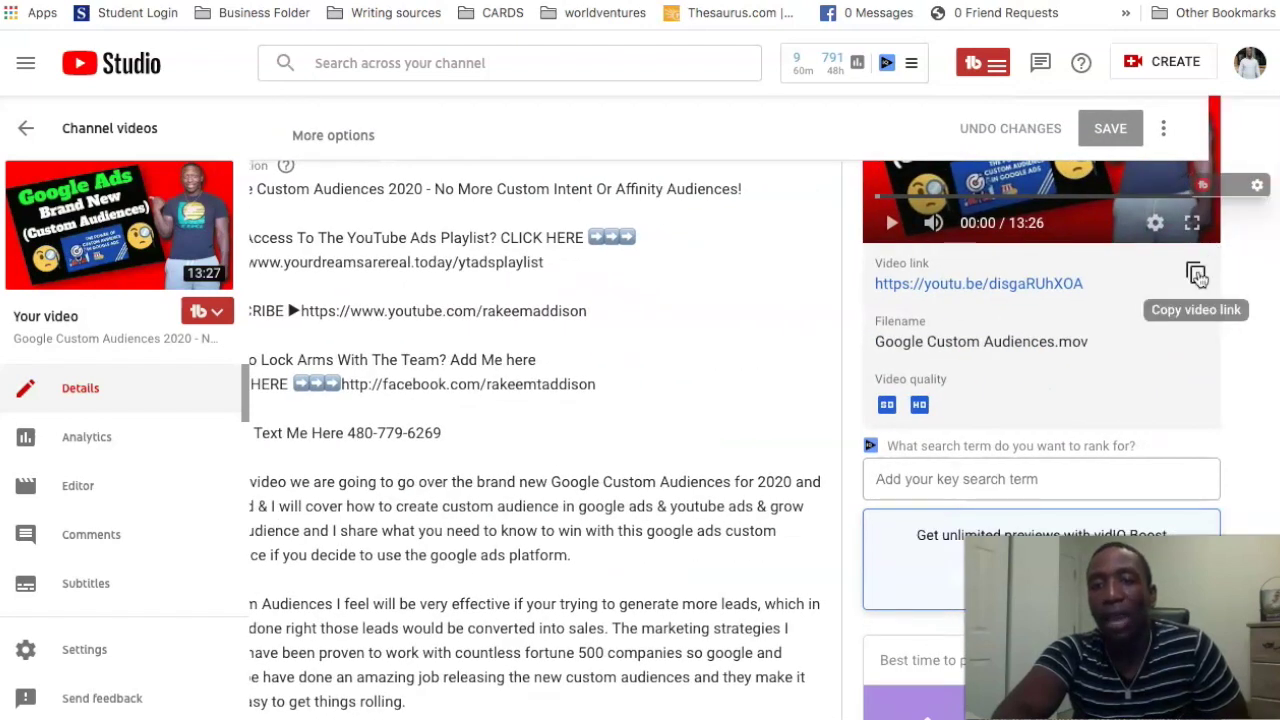
{"action": "left_click", "coordinate": [1196, 276]}
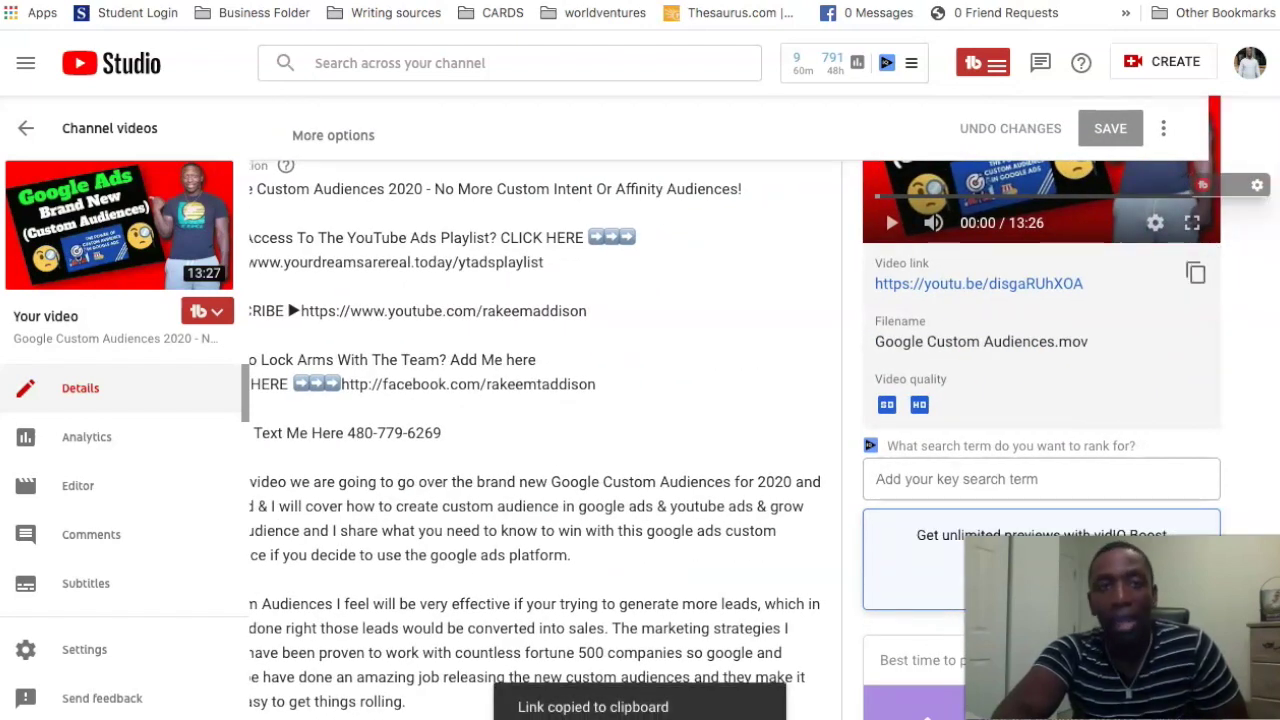
{"action": "key", "text": "super+t"}
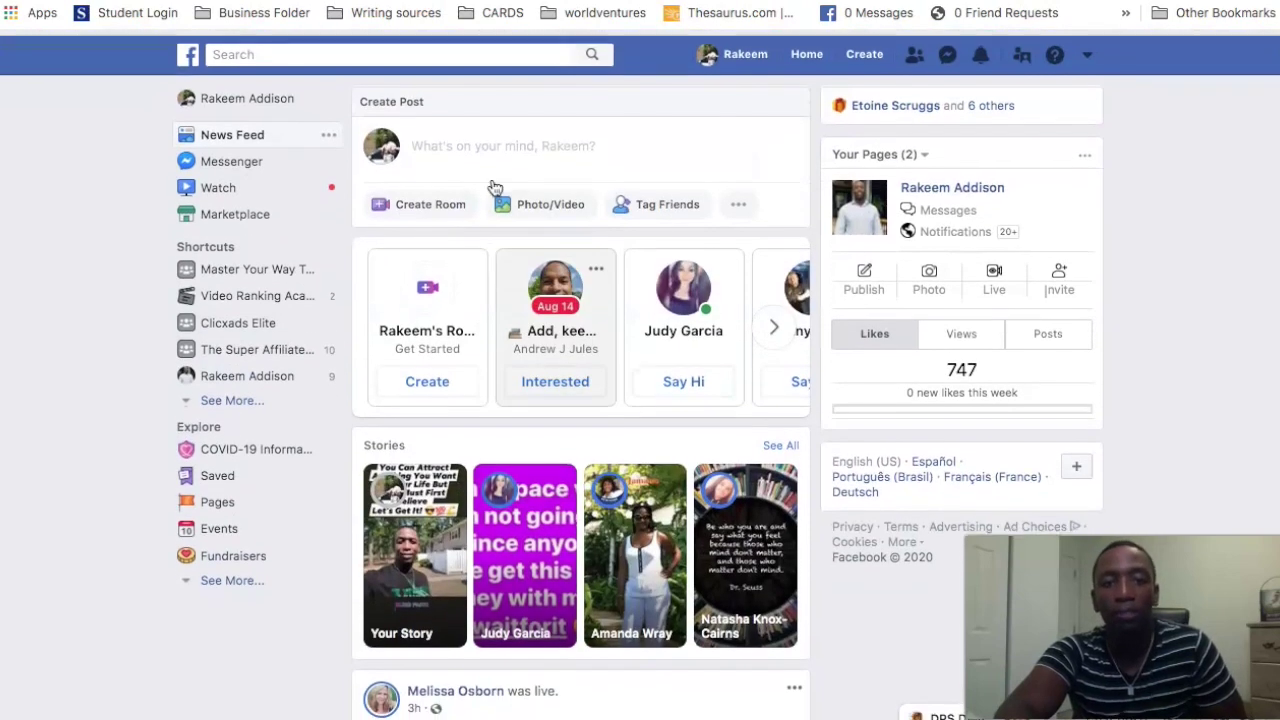
Paste the youtu.be link into a new post, targeting Your Story instead of News Feed
{"action": "left_click", "coordinate": [510, 135]}
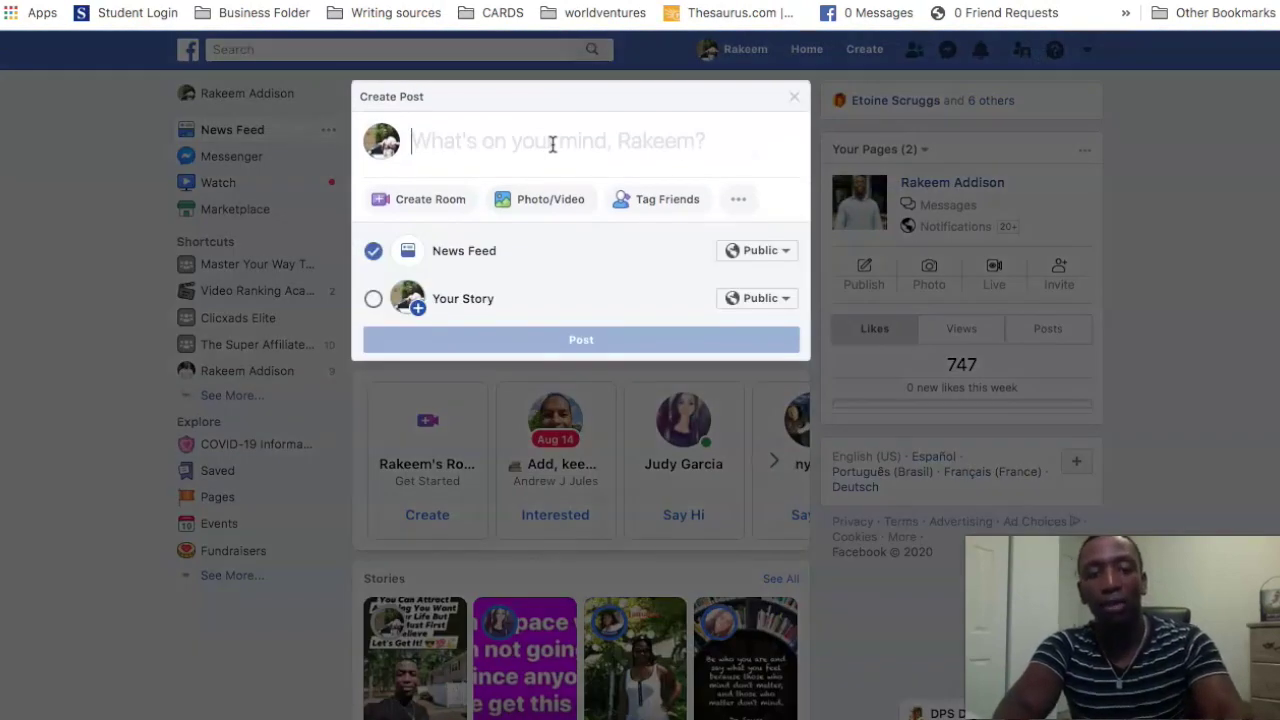
{"action": "key", "text": "super+v"}
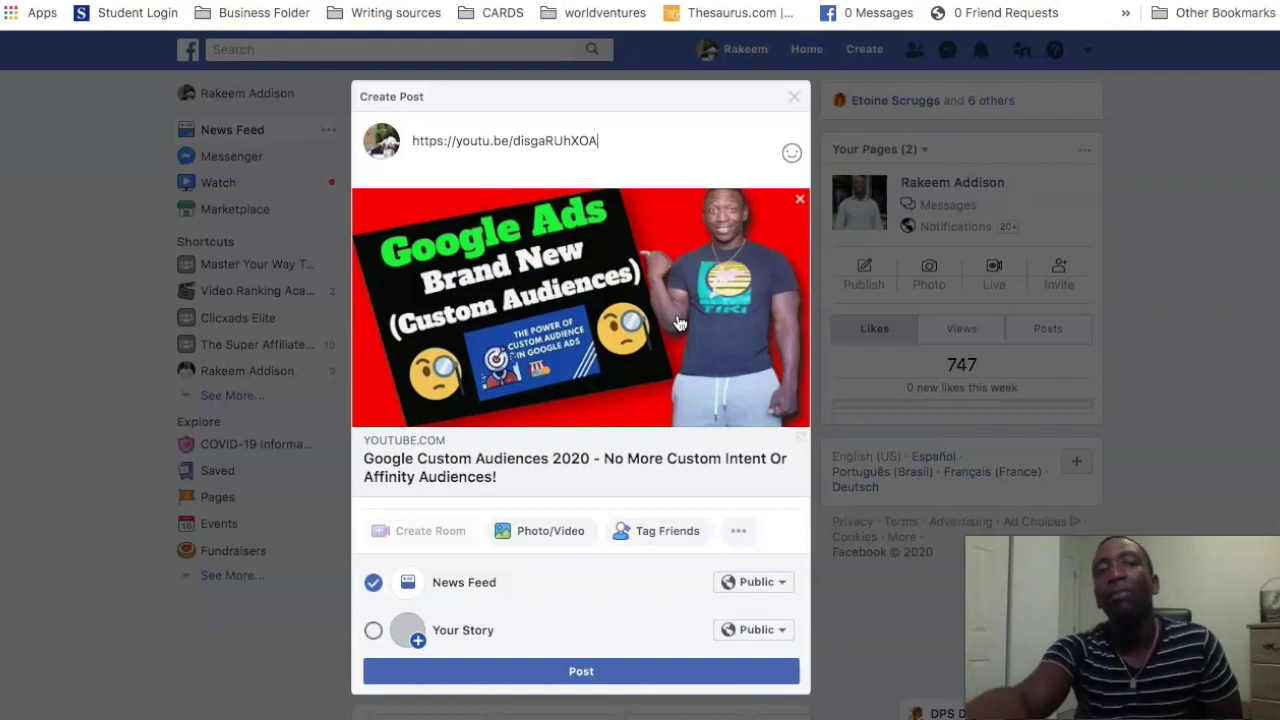
{"action": "left_click", "coordinate": [376, 585]}
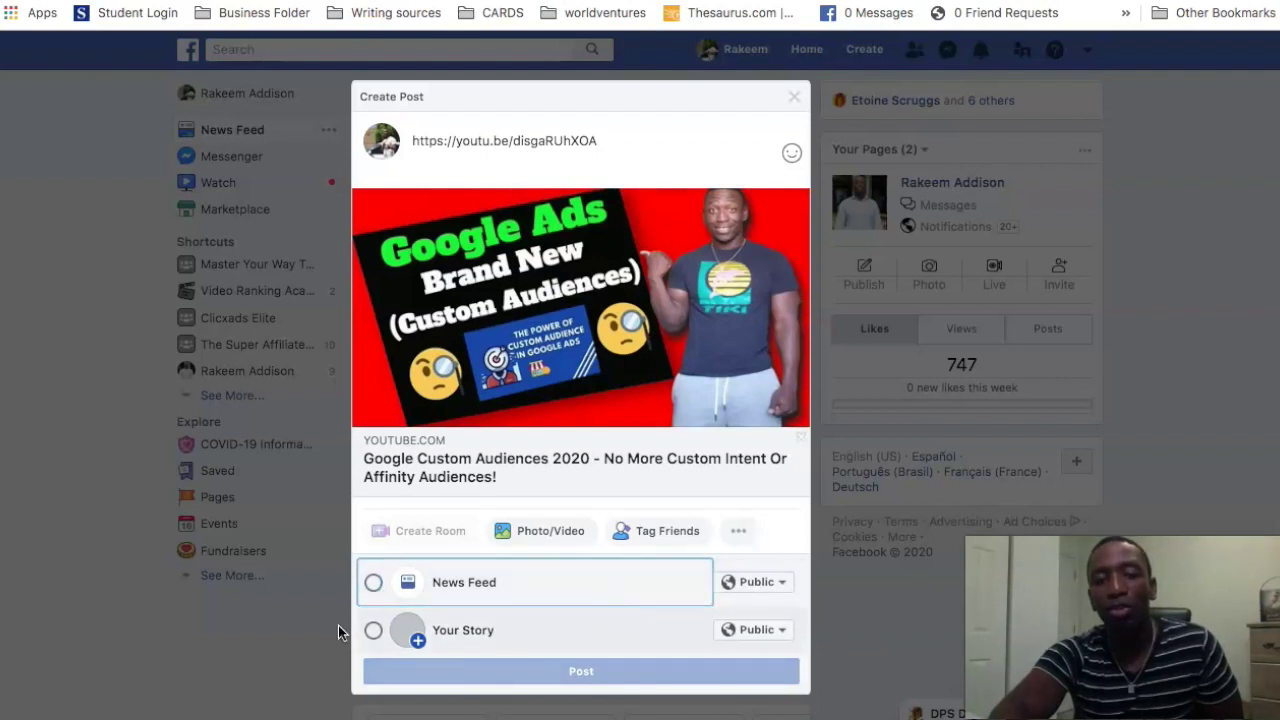
{"action": "left_click", "coordinate": [375, 634]}
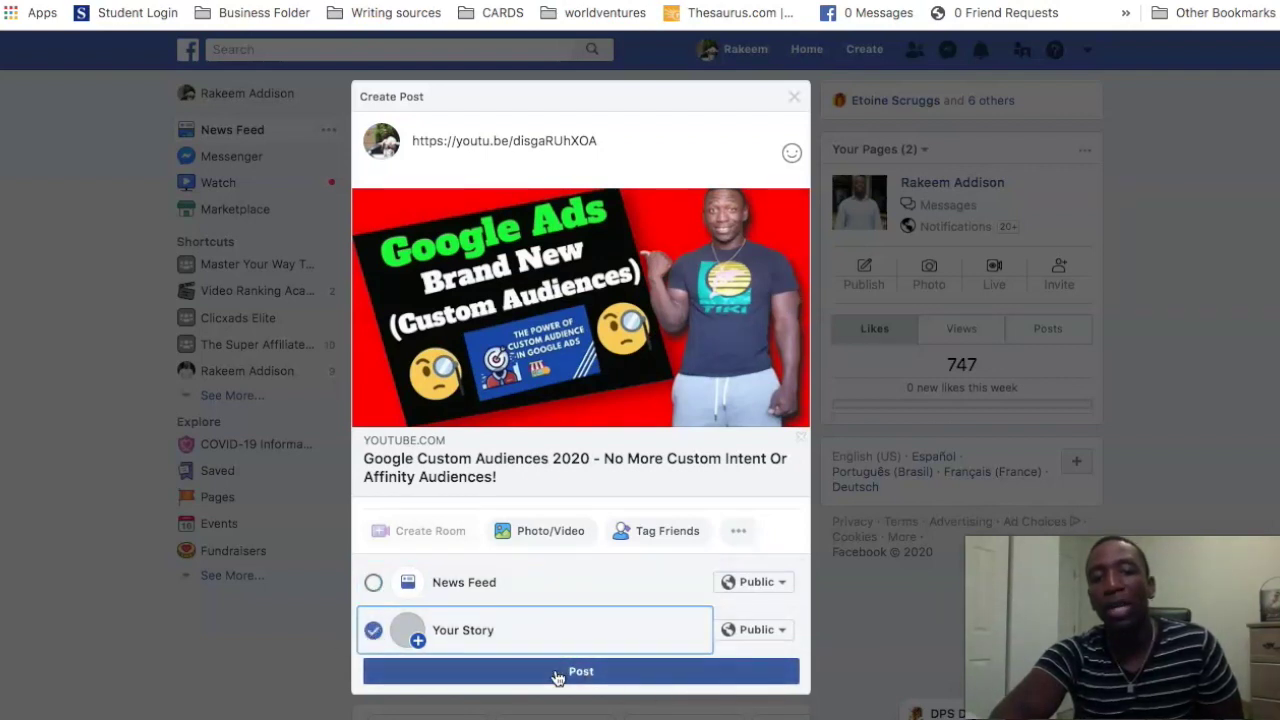